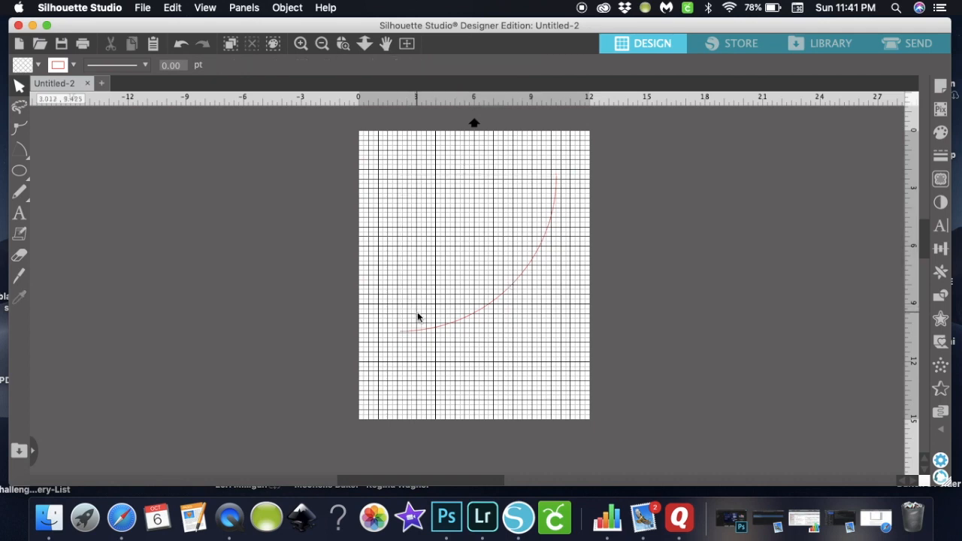
- Finish the arc, shrink it from a corner handle, and rotate it into a shallow bowl
click(403, 334)
click(396, 332)
click(398, 328)
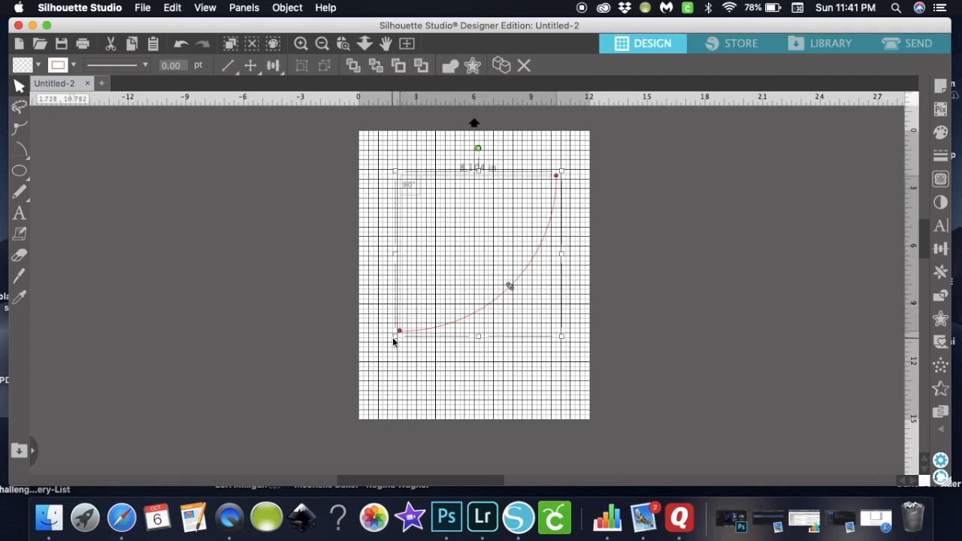
drag(395, 336, 460, 267)
drag(512, 150, 561, 170)
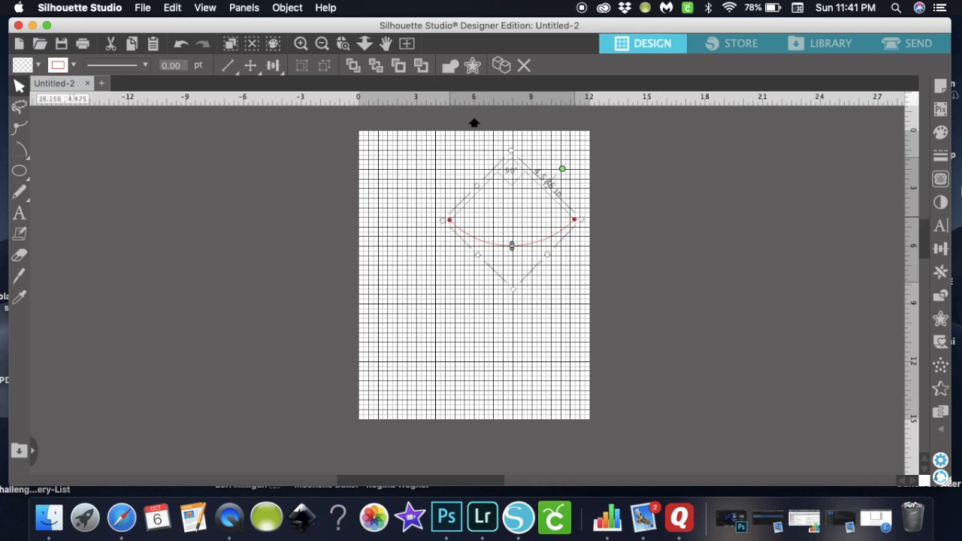
- Centre the arc horizontally on the page and nudge it upward
click(940, 248)
click(845, 198)
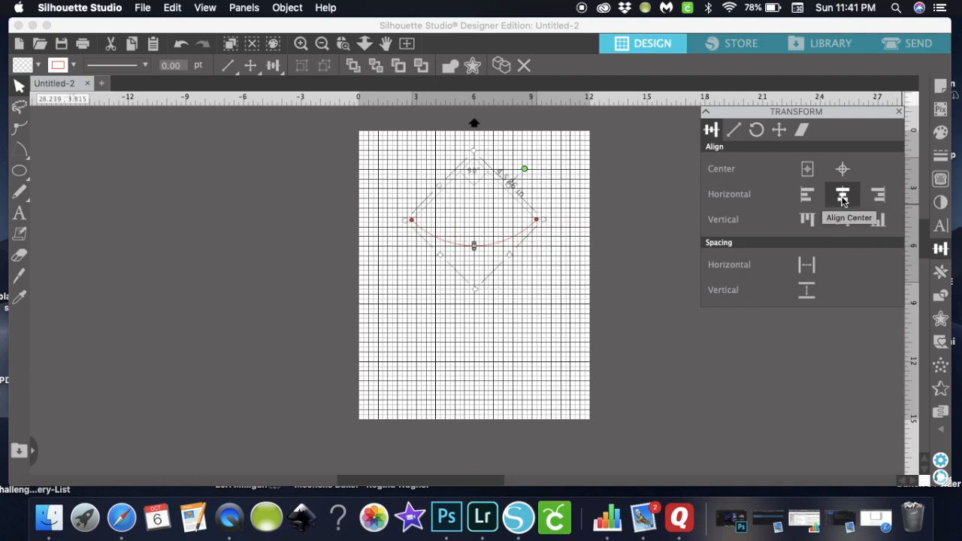
key(Up)
key(Up)
key(Up)
key(Up)
key(Up)
key(Up)
key(Up)
key(Up)
key(Up)
key(Up)
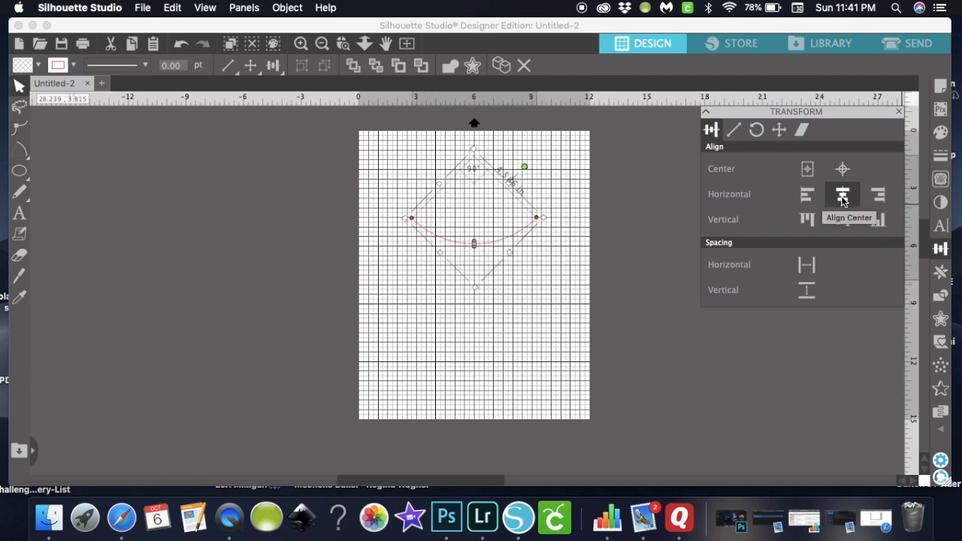
key(Up)
key(Up)
key(Up)
key(Up)
key(Up)
key(Up)
key(Up)
key(Up)
key(Up)
key(Up)
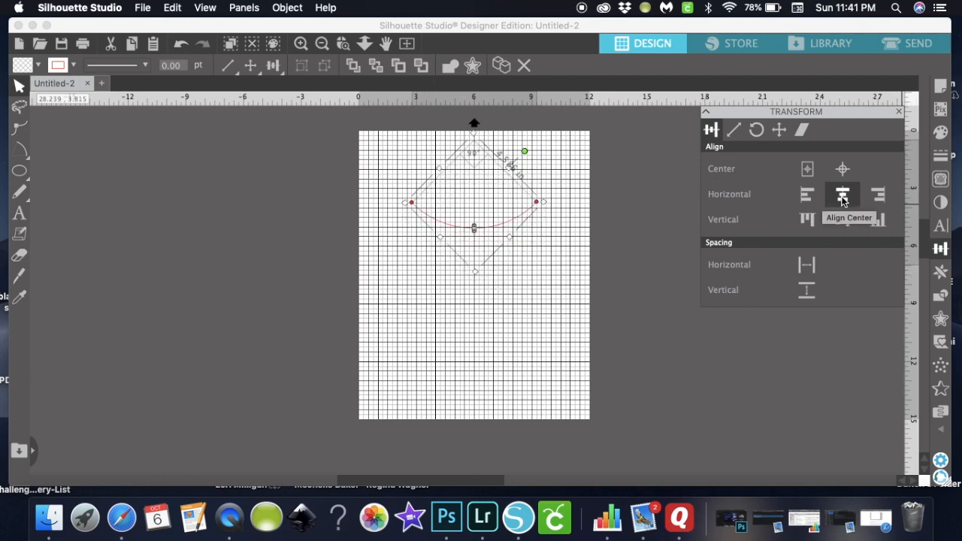
- Widen the arc to the left and right and make its curve shallower
click(572, 269)
click(504, 222)
drag(543, 199, 576, 199)
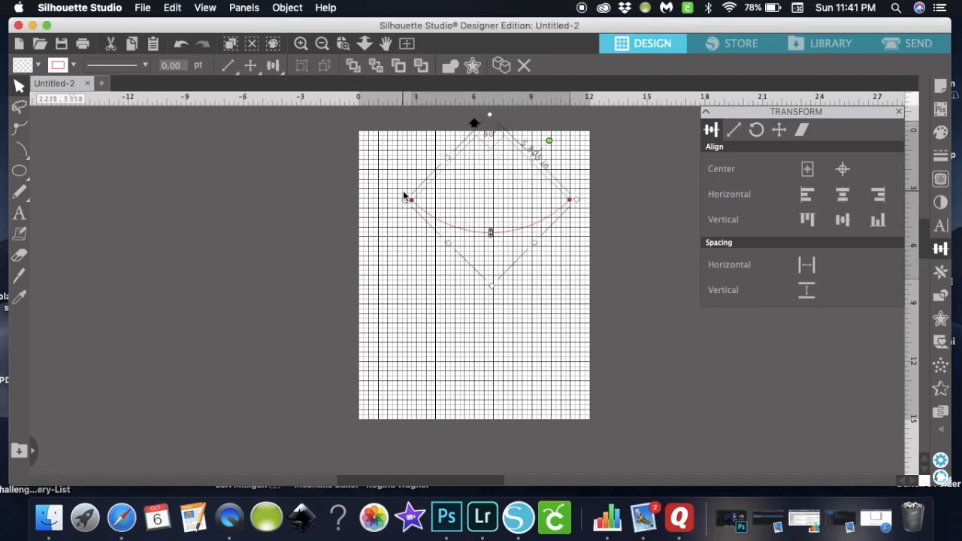
drag(406, 200, 364, 202)
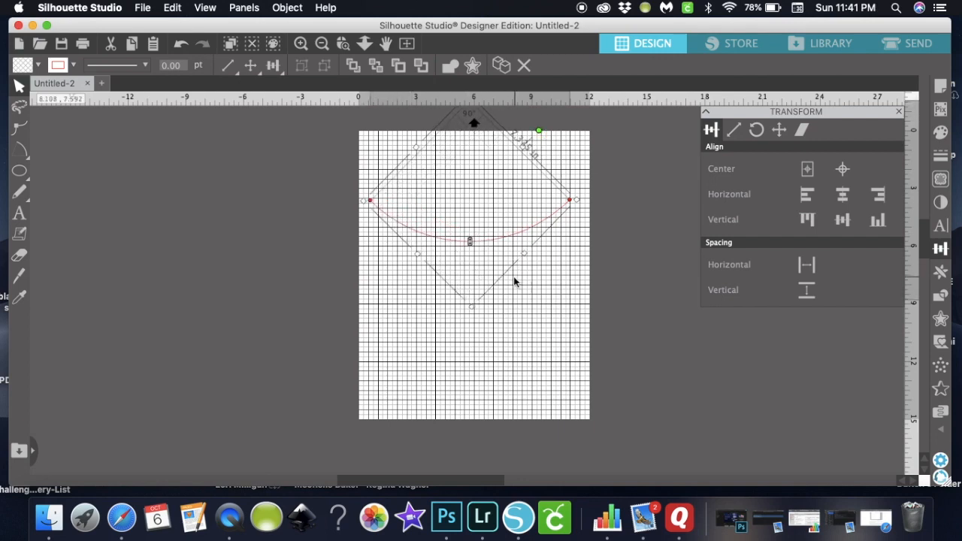
click(520, 301)
click(474, 241)
mouse_move(471, 241)
mouse_down()
mouse_move(474, 197)
mouse_move(479, 248)
mouse_up()
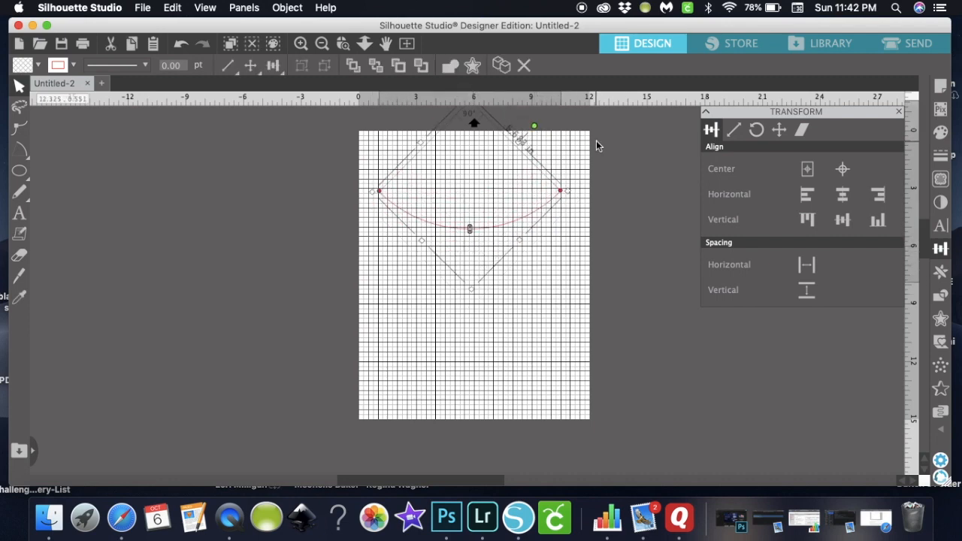
- Fine-tune the arc's tilt and vertical position near the top of the page
click(547, 274)
click(519, 220)
key(Up)
key(Up)
key(Up)
key(Up)
key(Up)
key(Up)
key(Up)
key(Up)
key(Up)
key(Up)
key(Up)
key(Up)
key(Up)
key(Up)
key(Up)
key(Up)
key(Up)
key(Up)
key(Up)
key(Up)
key(Up)
key(Up)
key(Up)
key(Up)
key(Up)
key(Up)
key(Up)
key(Up)
key(Up)
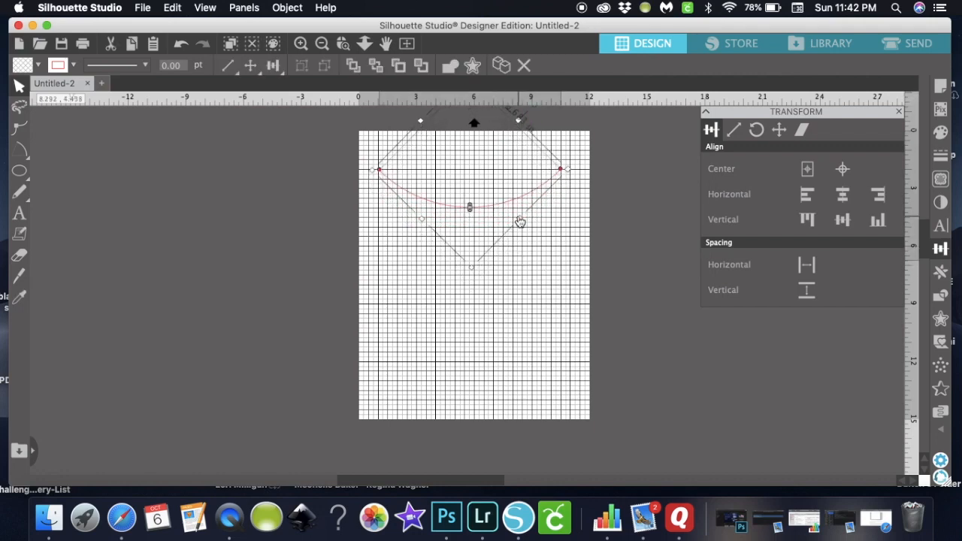
key(Down)
key(Down)
key(Down)
key(Down)
key(Down)
key(Down)
key(Down)
key(Down)
key(Down)
key(Down)
key(Down)
key(Down)
key(Down)
key(Down)
key(Down)
key(Down)
key(Down)
key(Down)
key(Down)
key(Down)
key(Down)
key(Down)
key(Down)
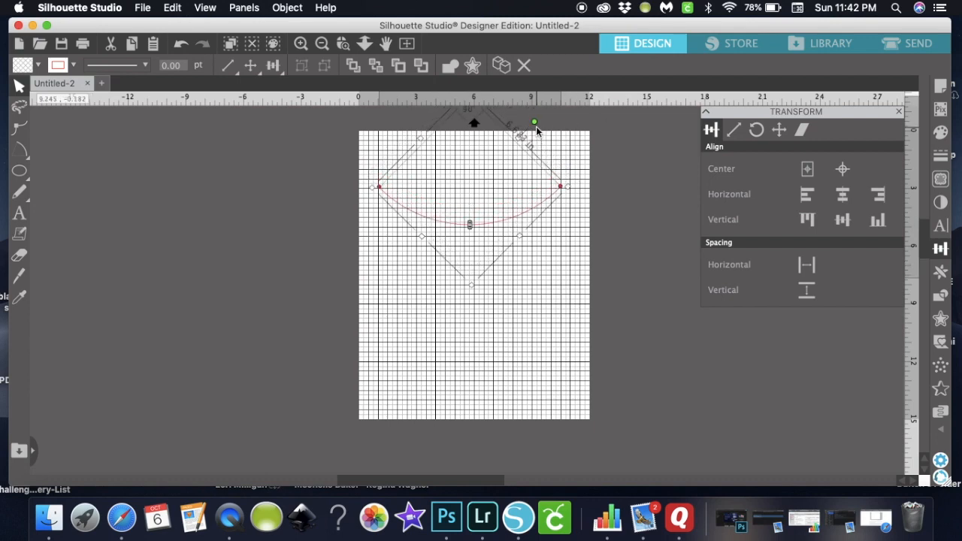
drag(535, 123, 532, 123)
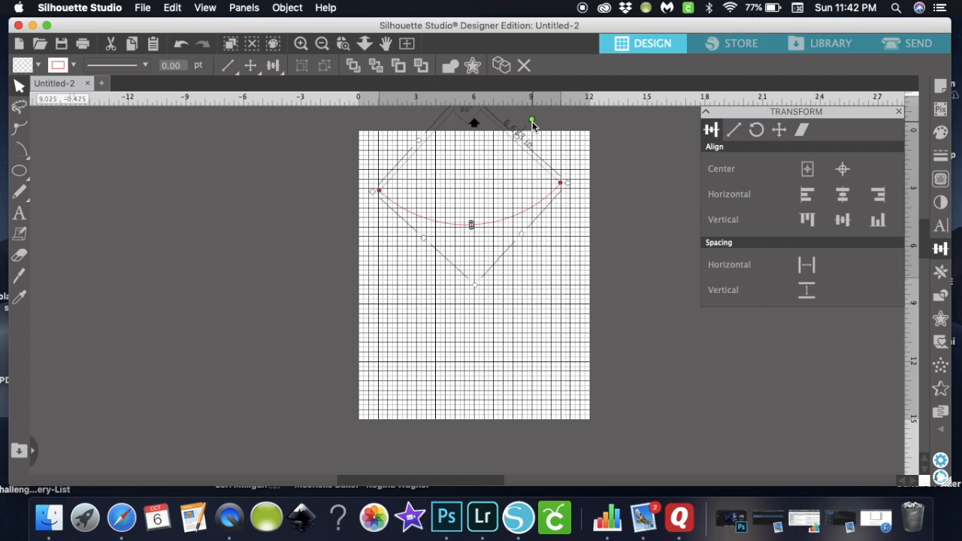
key(Up)
key(Up)
key(Up)
key(Up)
key(Up)
key(Up)
key(Up)
key(Up)
key(Up)
key(Up)
key(Up)
key(Up)
key(Up)
key(Up)
key(Up)
key(Up)
key(Up)
key(Up)
key(Up)
key(Up)
key(Up)
key(Up)
key(Up)
key(Up)
key(Up)
key(Up)
key(Up)
key(Up)
key(Up)
key(Up)
key(Up)
key(Up)
key(Up)
key(Up)
key(Up)
key(Down)
key(Down)
key(Down)
key(Down)
key(Down)
key(Down)
key(Down)
key(Down)
key(Down)
key(Down)
key(Down)
key(Down)
key(Down)
key(Down)
key(Down)
key(Down)
key(Down)
key(Down)
key(Down)
key(Down)
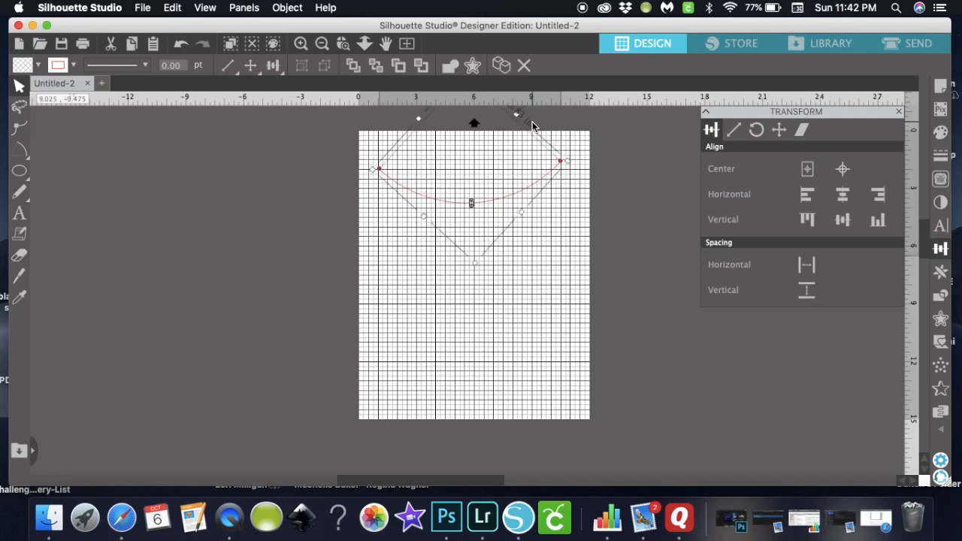
key(Down)
key(Down)
key(Down)
key(Down)
key(Down)
key(Down)
key(Down)
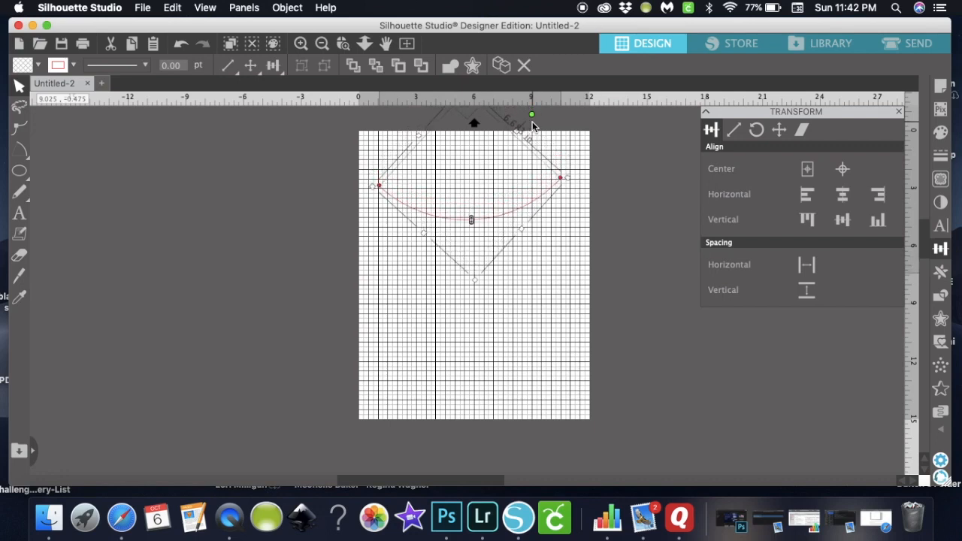
- Rotate the arc back to level and nudge it up toward the page top
drag(532, 118, 538, 120)
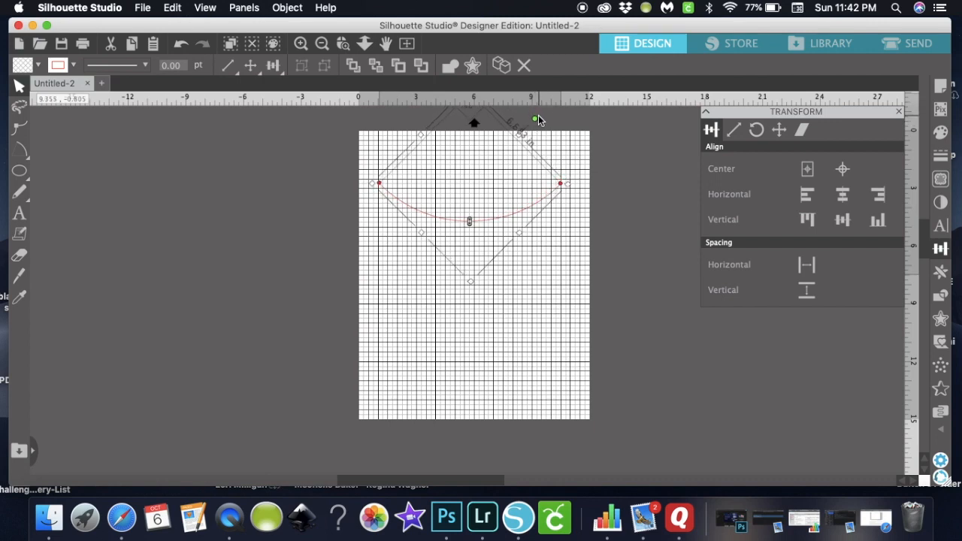
key(Up)
key(Up)
key(Up)
key(Up)
key(Up)
key(Up)
key(Up)
key(Up)
key(Up)
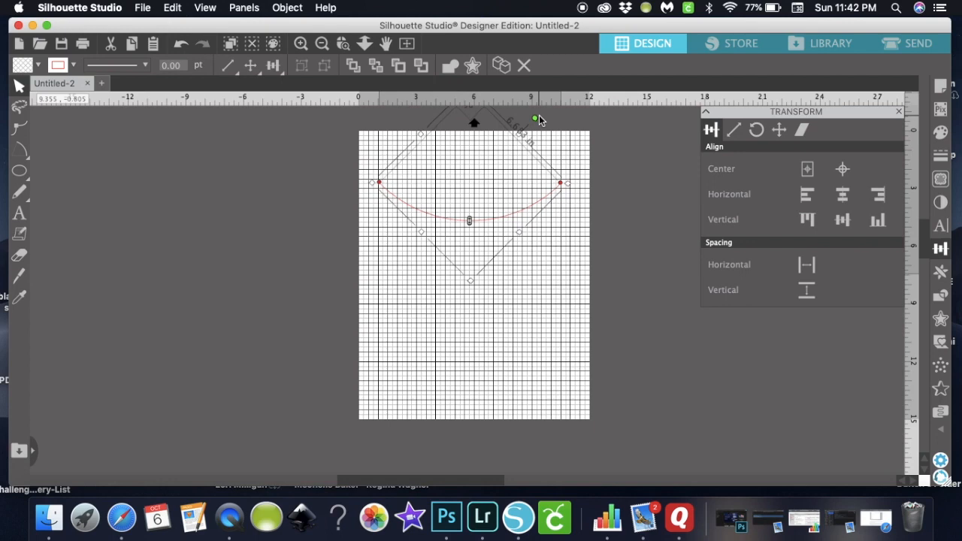
key(Up)
key(Up)
key(Up)
key(Up)
key(Up)
key(Up)
key(Up)
key(Up)
key(Up)
key(Up)
key(Up)
key(Up)
key(Up)
key(Up)
key(Up)
key(Up)
key(Up)
key(Up)
key(Up)
key(Up)
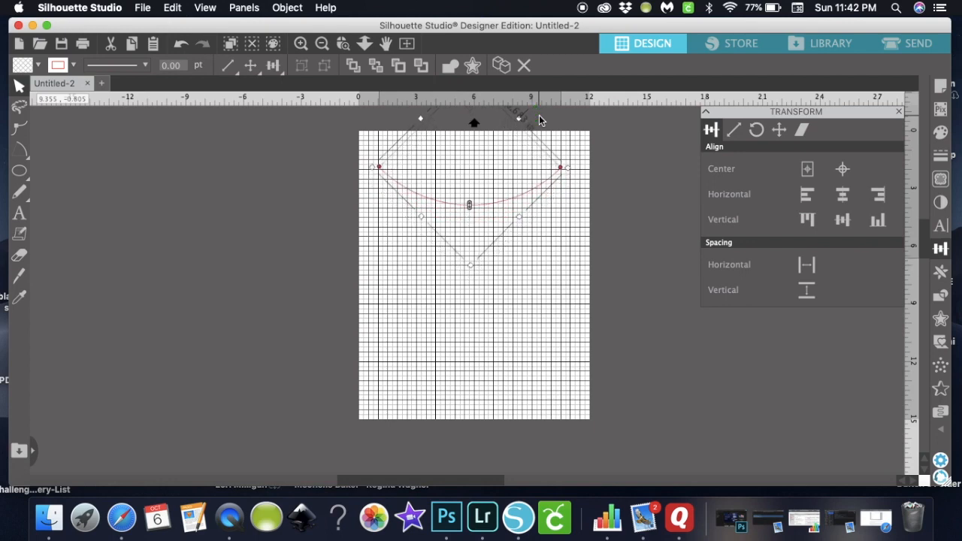
key(Up)
key(Up)
key(Up)
key(Up)
key(Up)
key(Up)
key(Up)
key(Up)
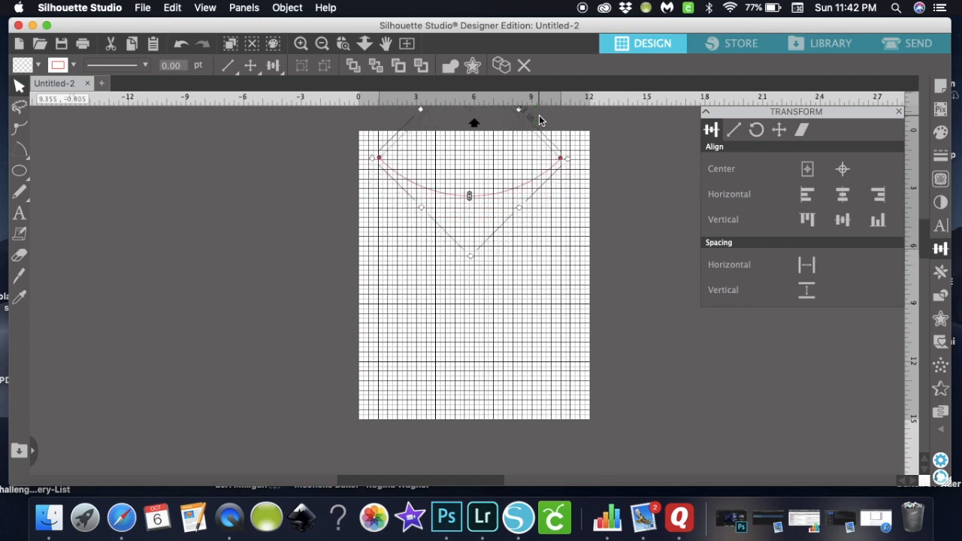
key(Up)
key(Up)
key(Up)
key(Up)
key(Up)
key(Up)
key(Up)
key(Up)
key(Up)
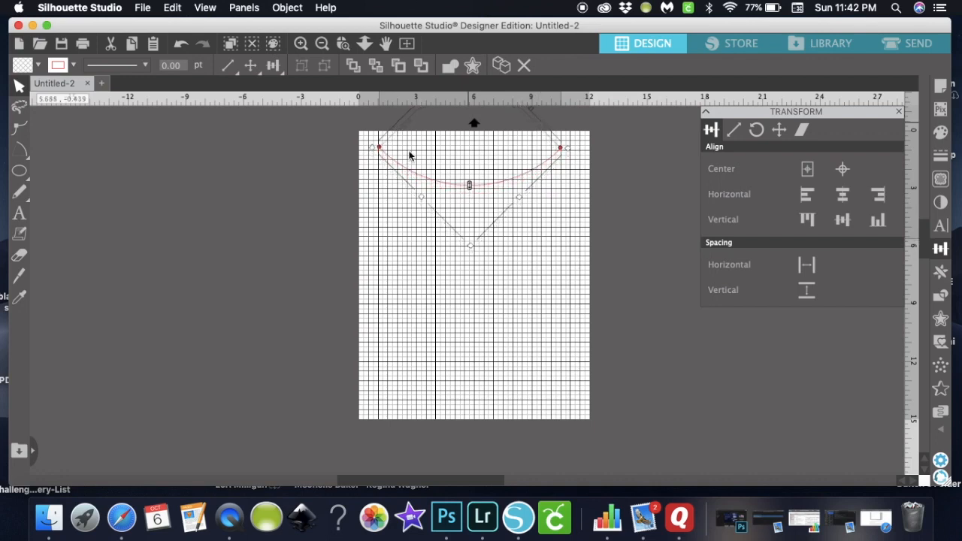
click(429, 279)
click(20, 170)
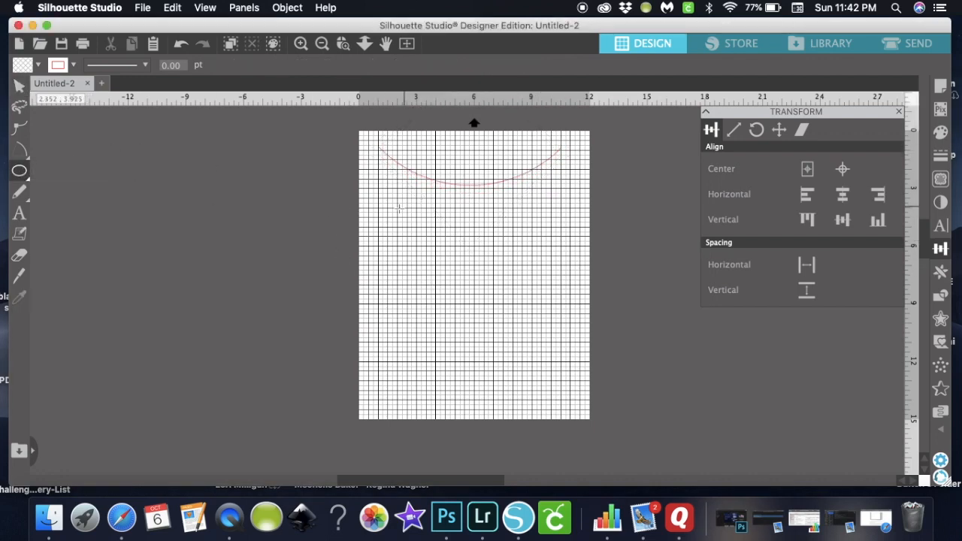
- Draw an ellipse mid-page and delete the accidental oversized second ellipse
mouse_move(390, 209)
mouse_down()
mouse_move(477, 245)
mouse_move(567, 260)
mouse_up()
drag(552, 293, 133, 145)
click(19, 85)
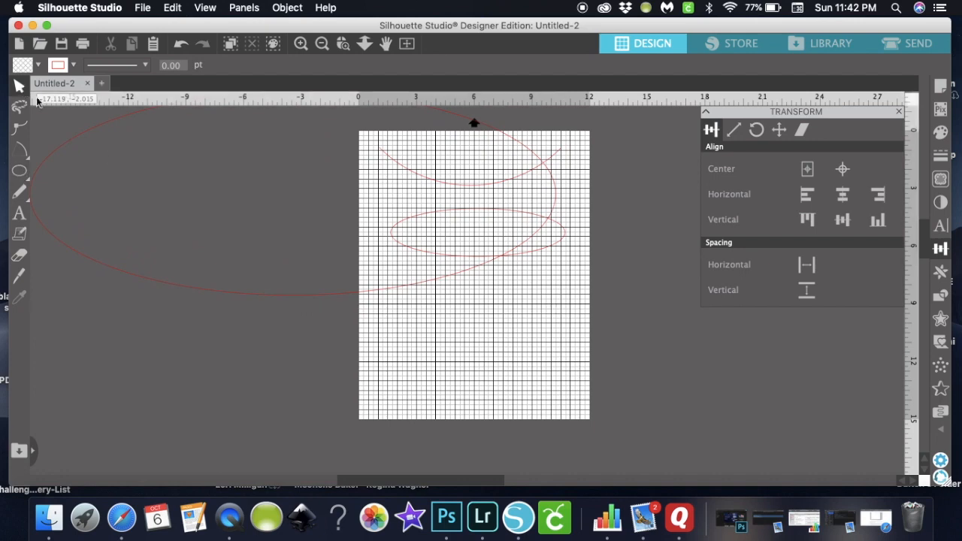
click(230, 298)
key(Delete)
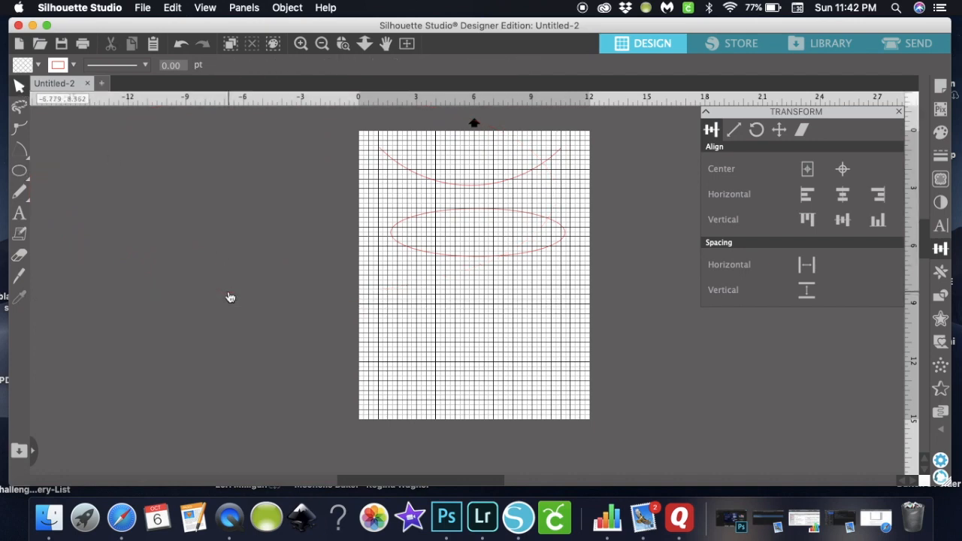
- Resize the remaining ellipse to a circle about 3.168 × 3.014 in below the arc
click(492, 261)
drag(477, 262, 480, 378)
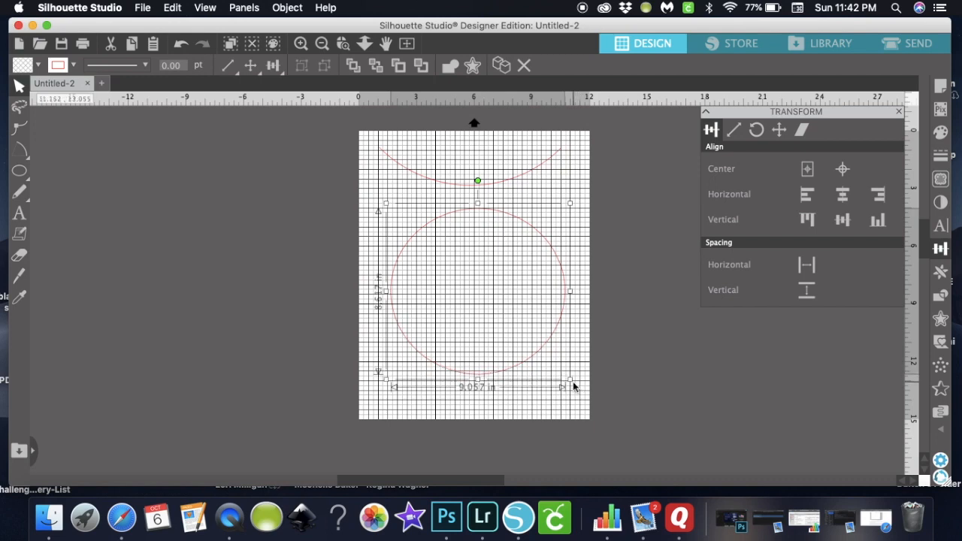
drag(570, 381, 485, 268)
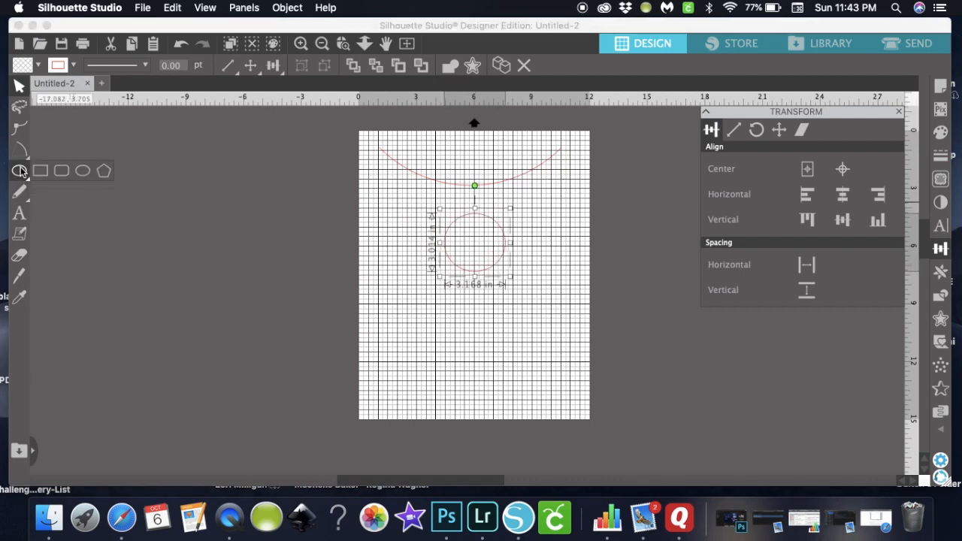
- Draw a five-point wavy curve across the lower part of the page, below the circle
mouse_move(21, 154)
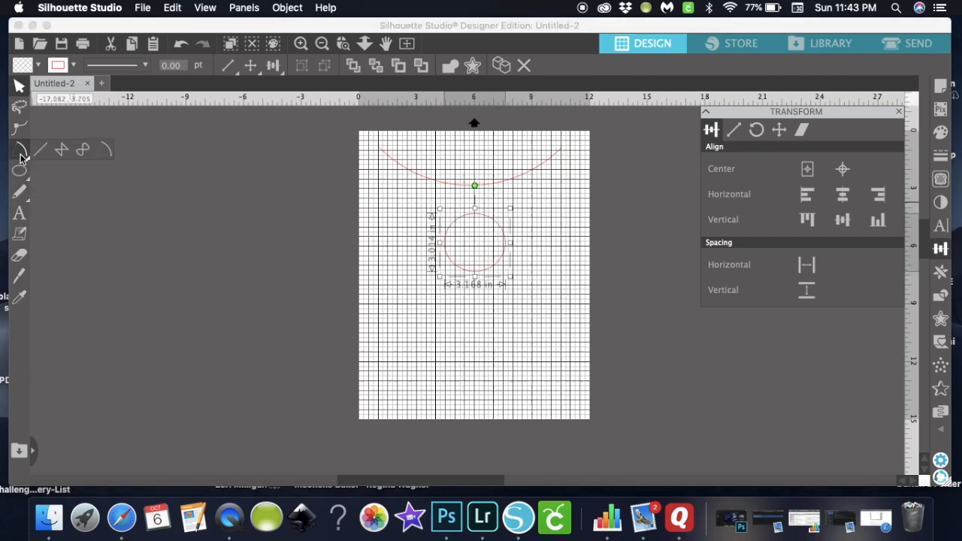
click(81, 151)
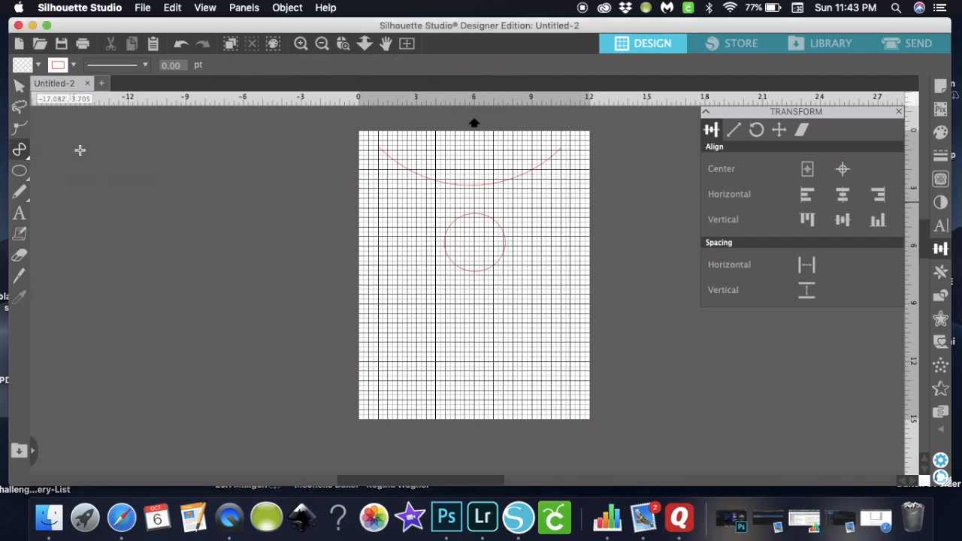
click(379, 342)
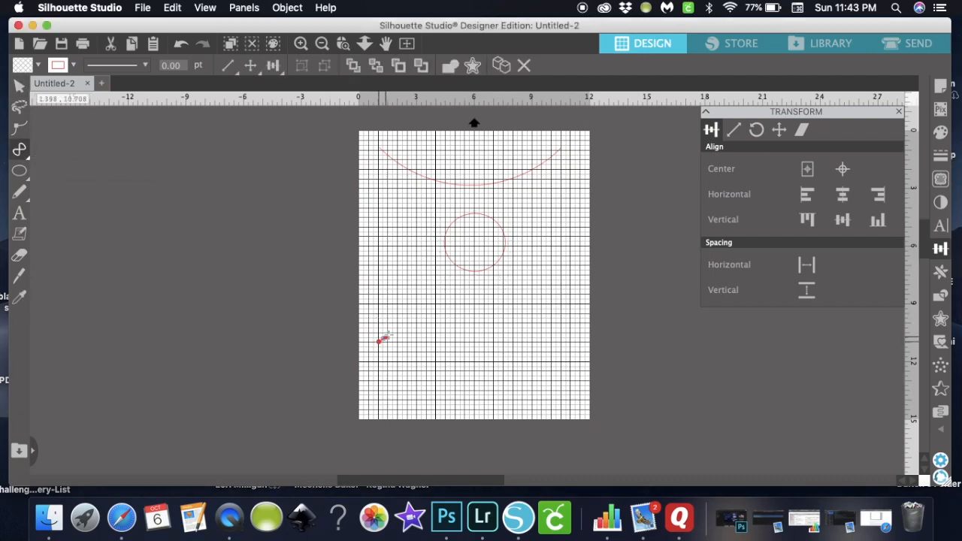
click(456, 342)
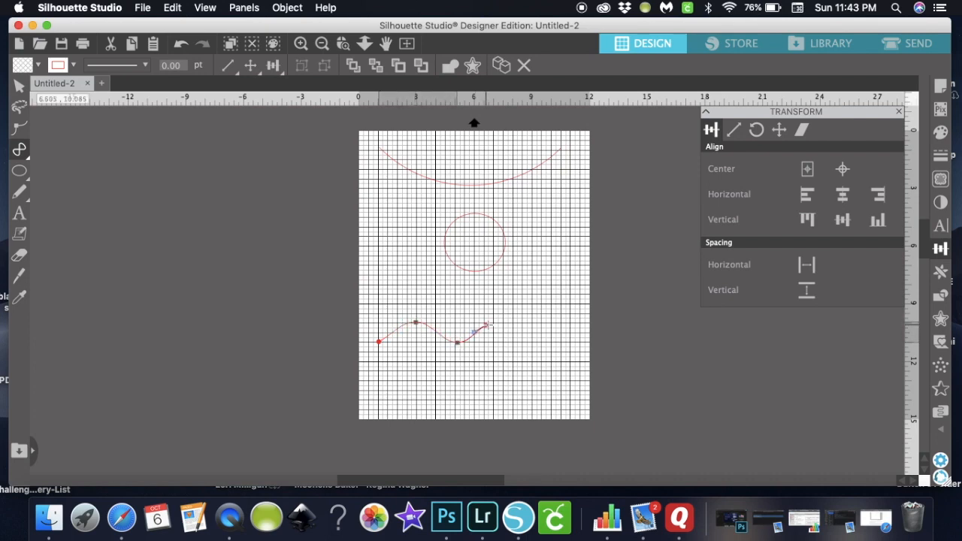
click(494, 322)
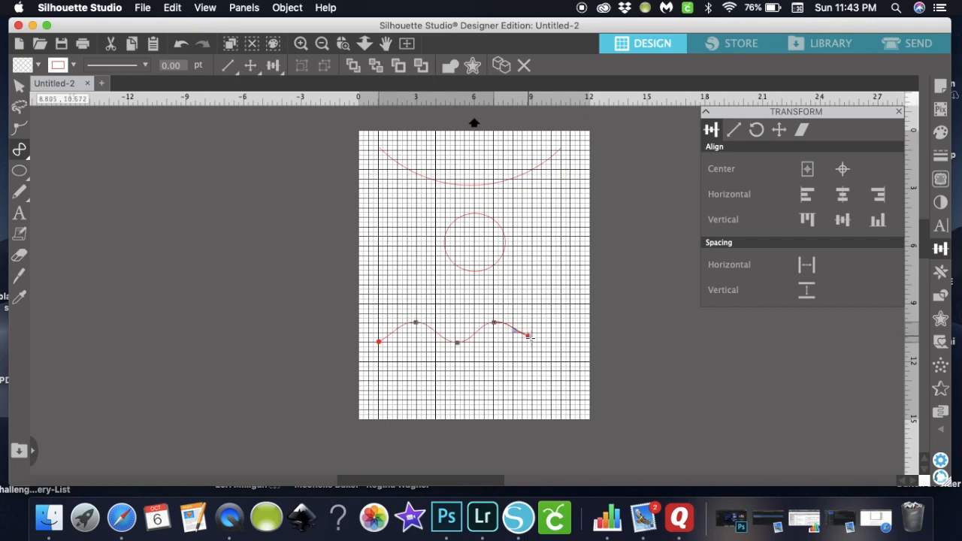
click(532, 342)
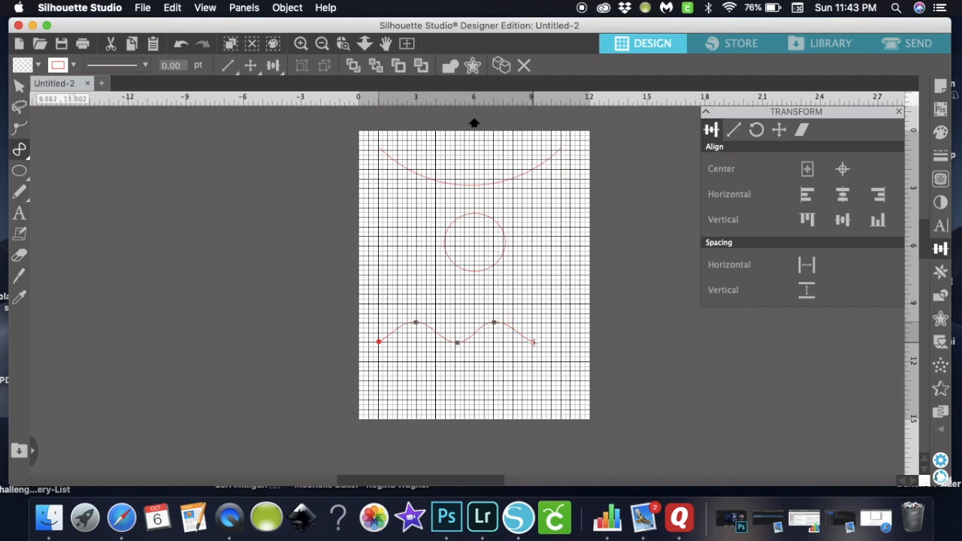
click(567, 323)
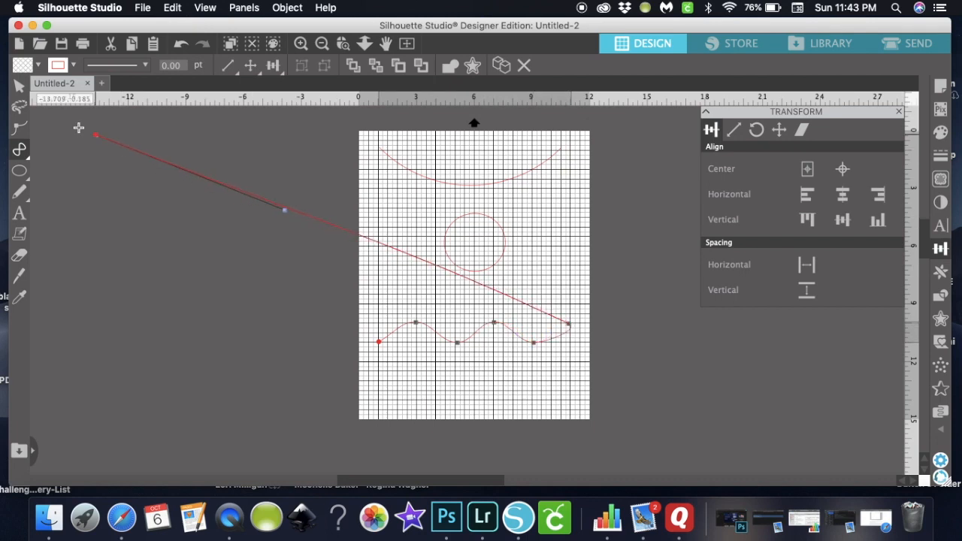
click(20, 87)
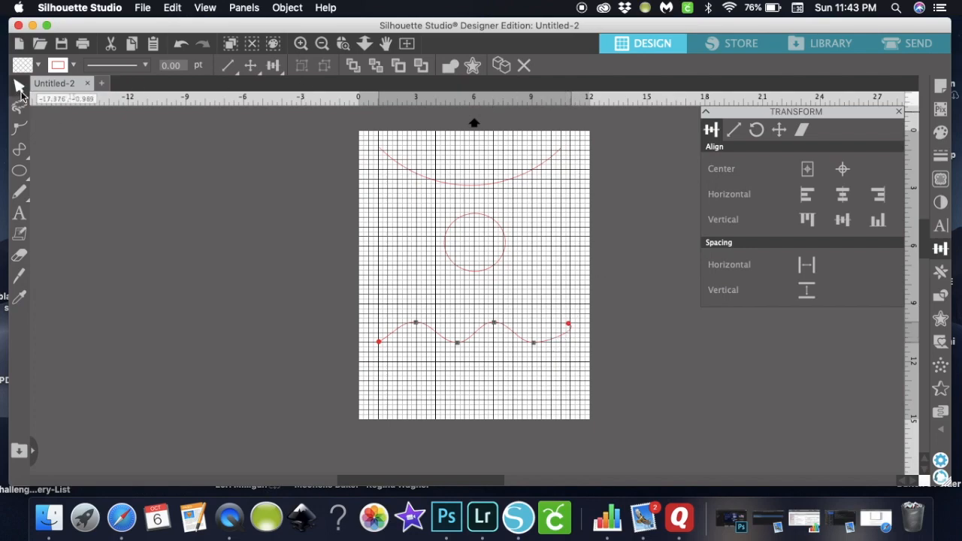
click(301, 43)
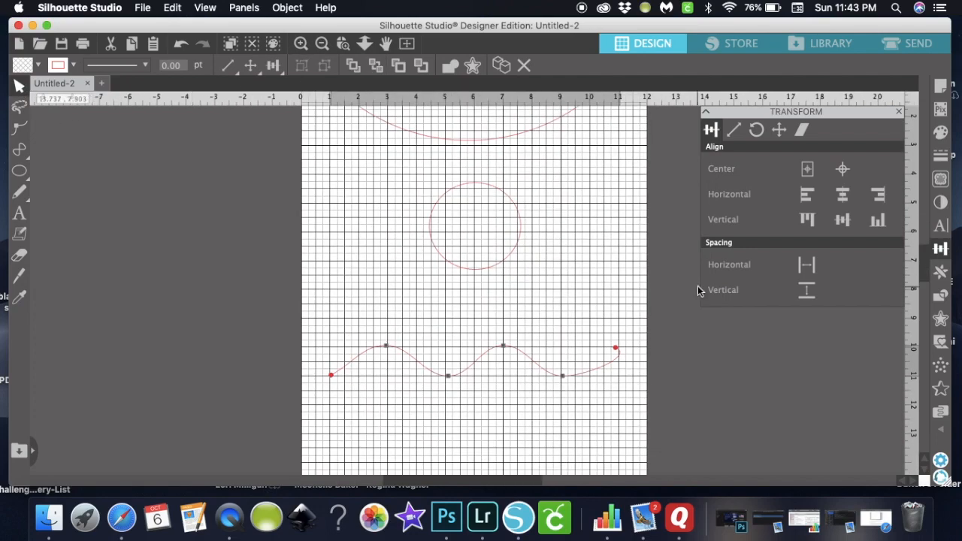
- Inspect the wave's right end node in point editing, then close the Point Editing panel
click(610, 365)
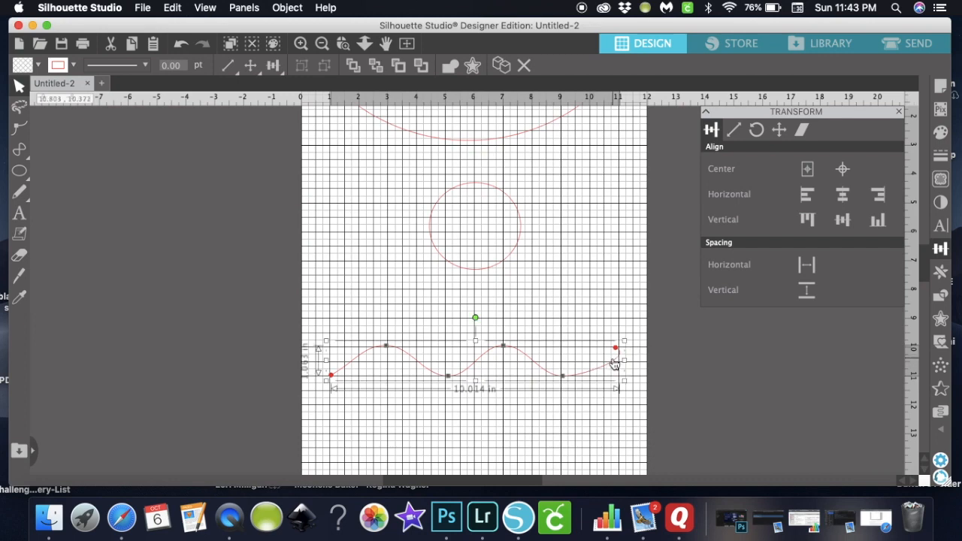
double_click(614, 365)
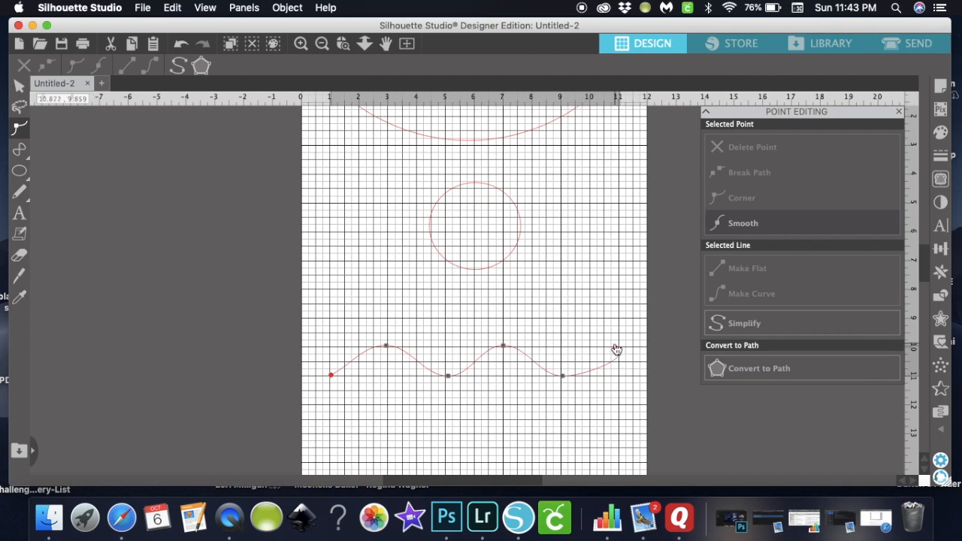
click(614, 348)
click(520, 389)
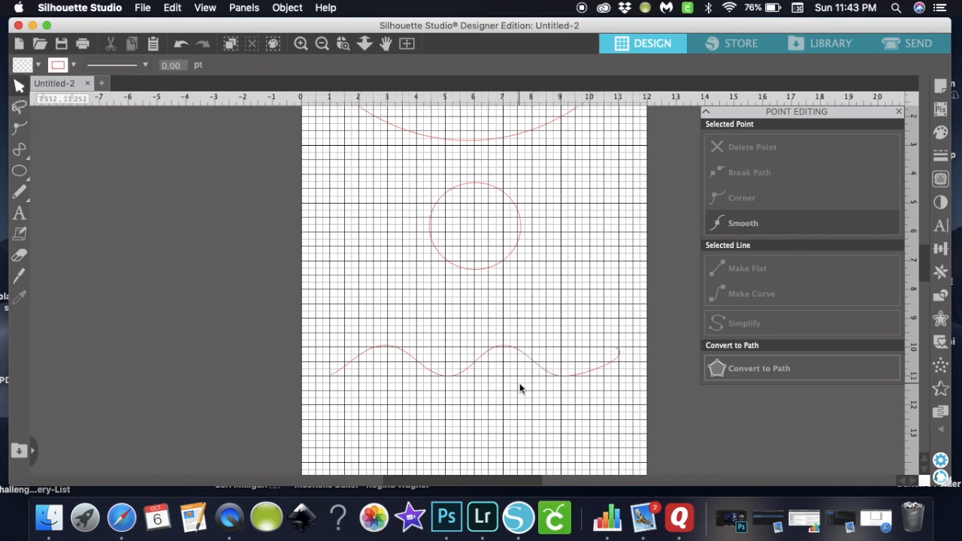
click(899, 112)
- Create a text box left of the page and type the designer's business name
scroll(513, 365, up, 1)
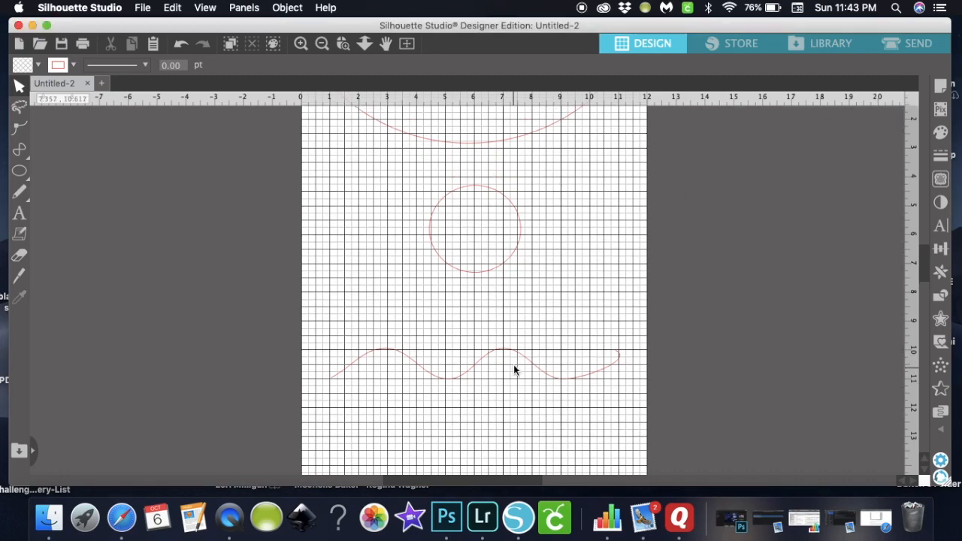
click(21, 214)
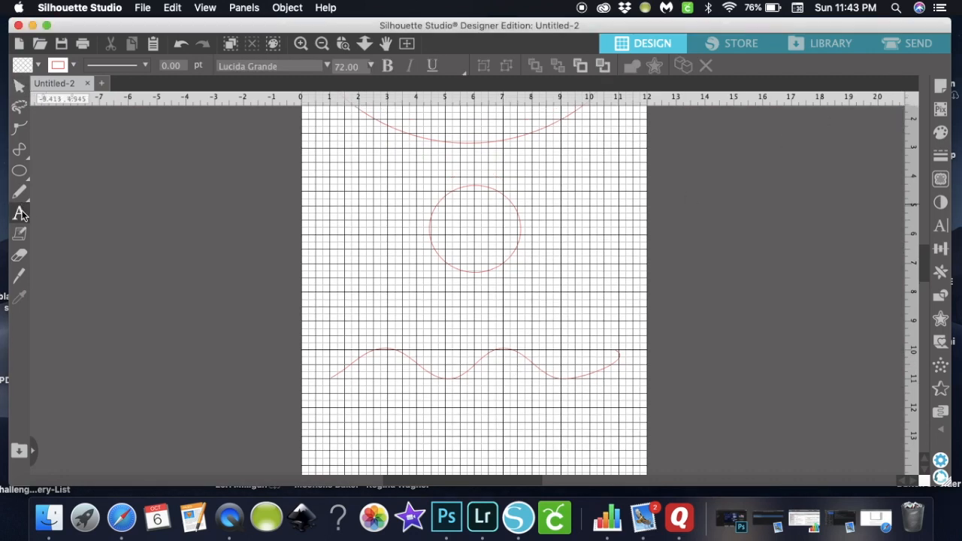
click(96, 256)
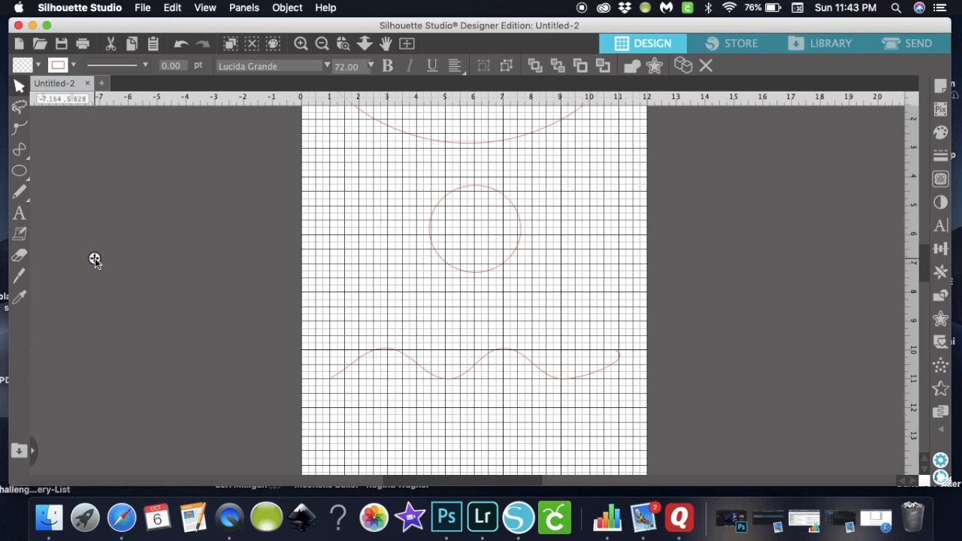
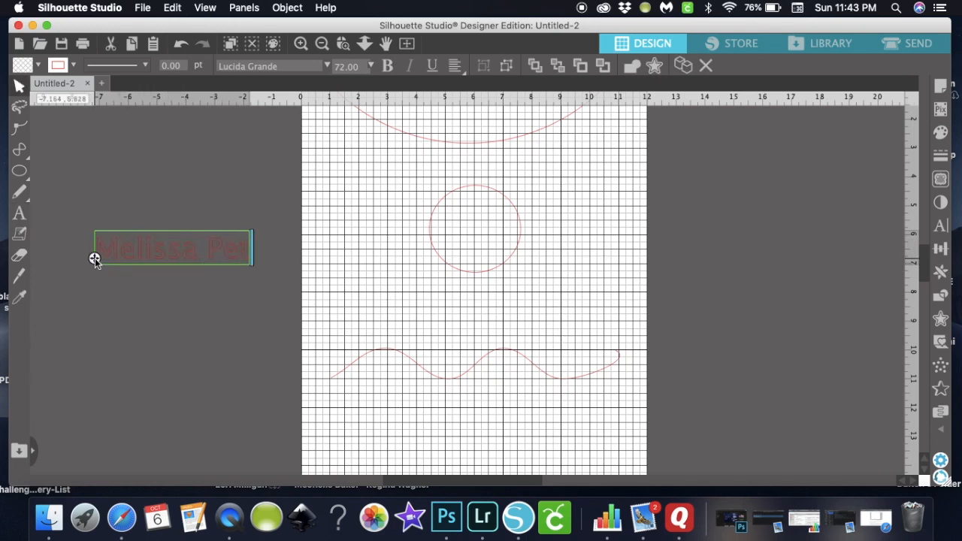
key(Return)
text(Designs)
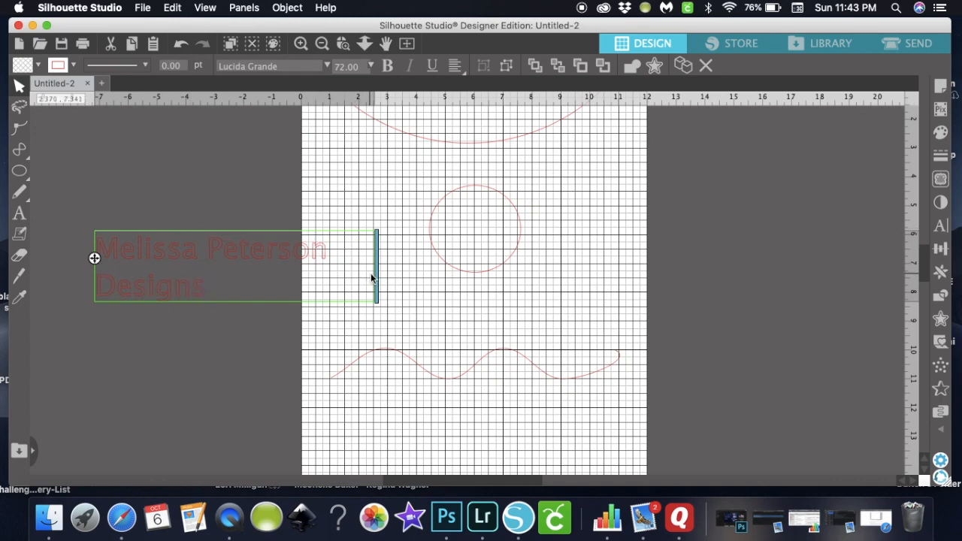
- Widen the text box so the name fits one line, then select the text and all curves
drag(376, 275, 456, 268)
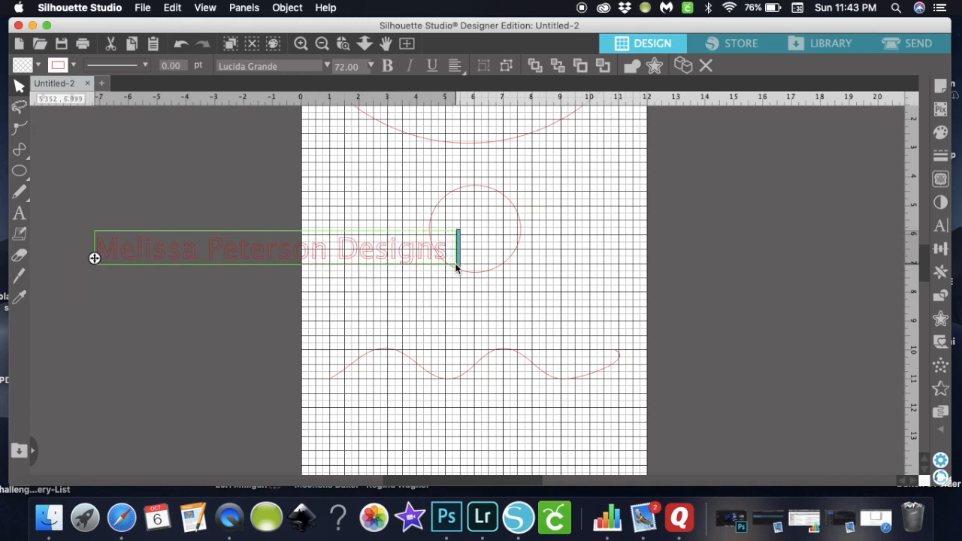
click(386, 301)
click(305, 259)
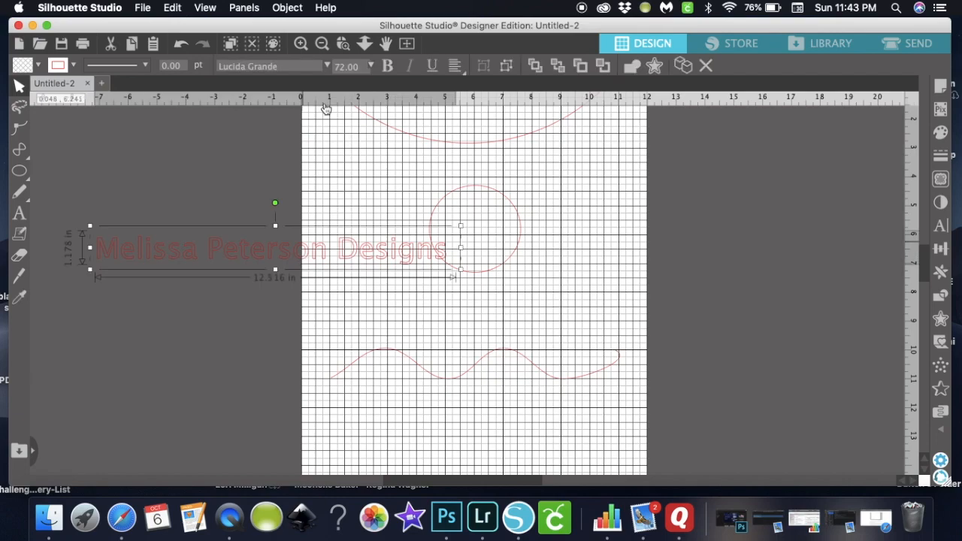
click(323, 43)
click(158, 132)
drag(158, 132, 686, 438)
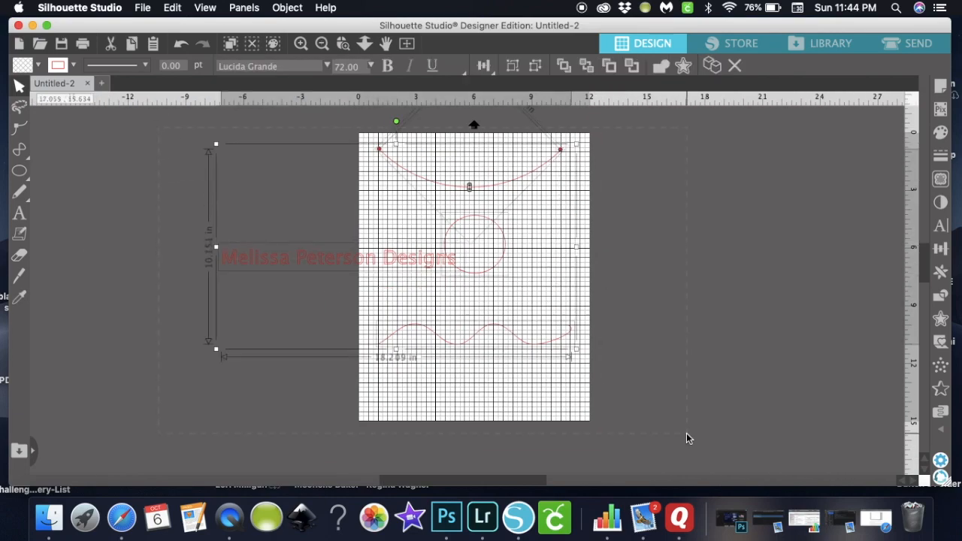
- Set the line colour of every shape to black
click(940, 155)
click(734, 130)
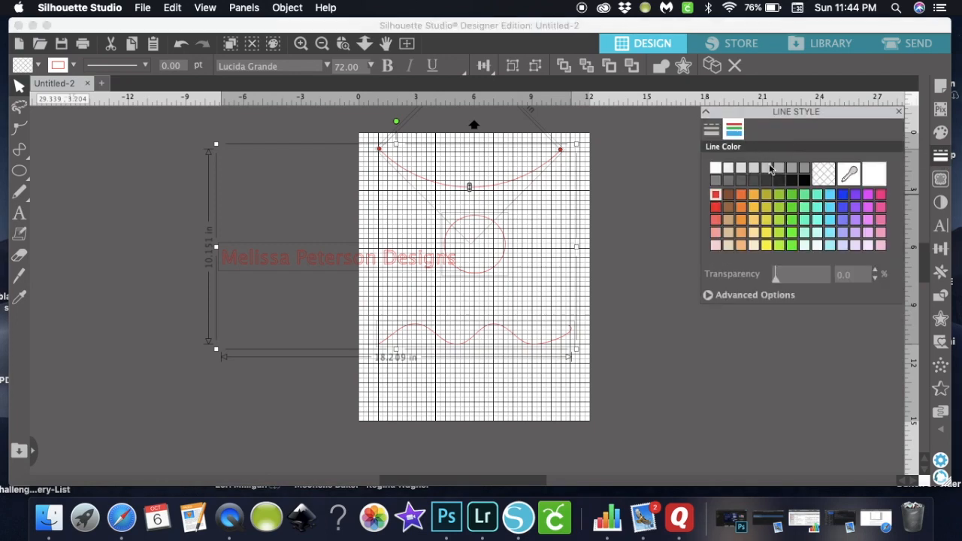
click(804, 181)
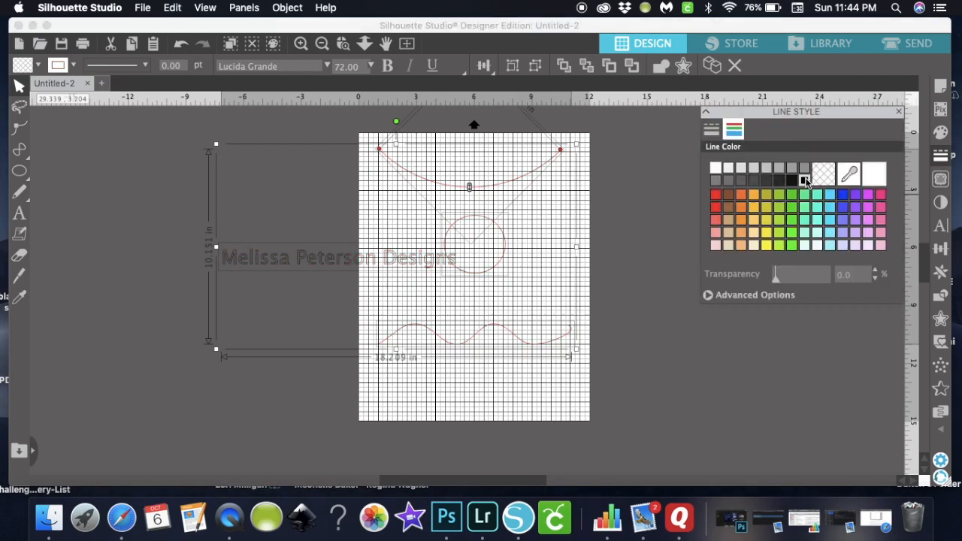
- Fill the business-name text solid black and nudge it slightly left and down
click(940, 131)
click(666, 229)
click(411, 254)
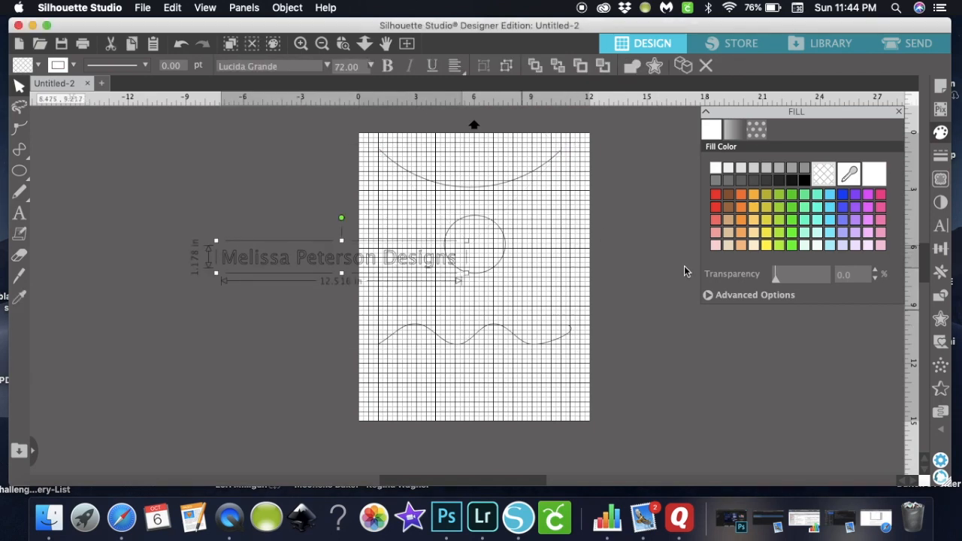
click(806, 181)
click(704, 367)
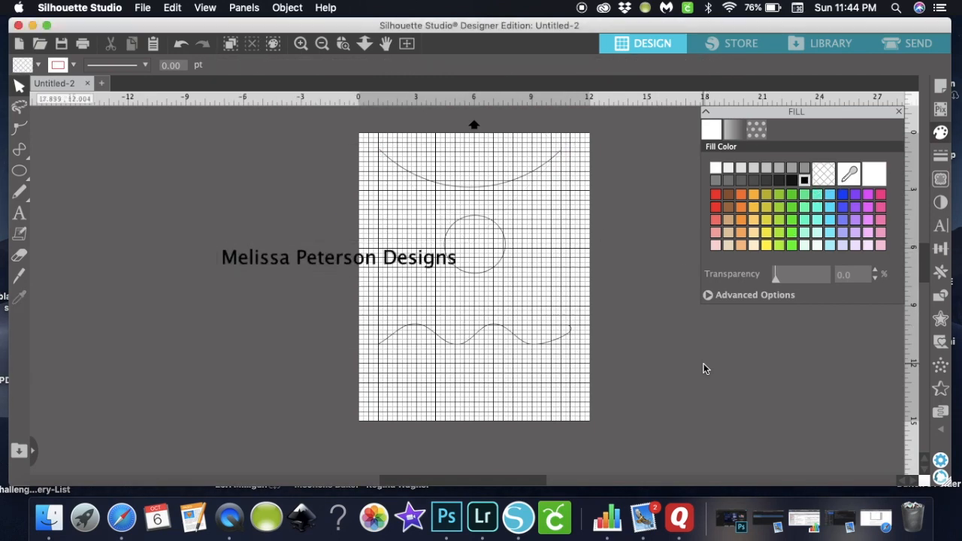
click(899, 112)
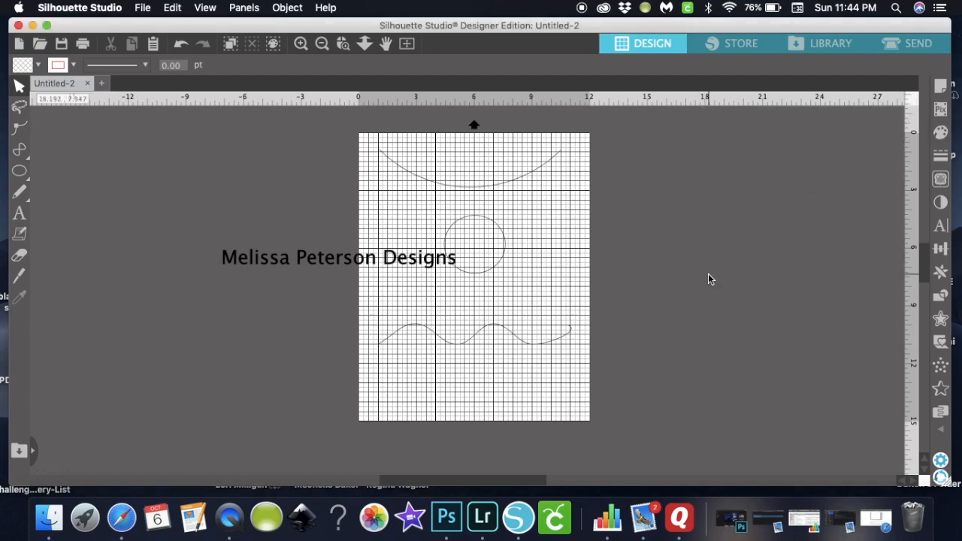
drag(425, 268, 393, 275)
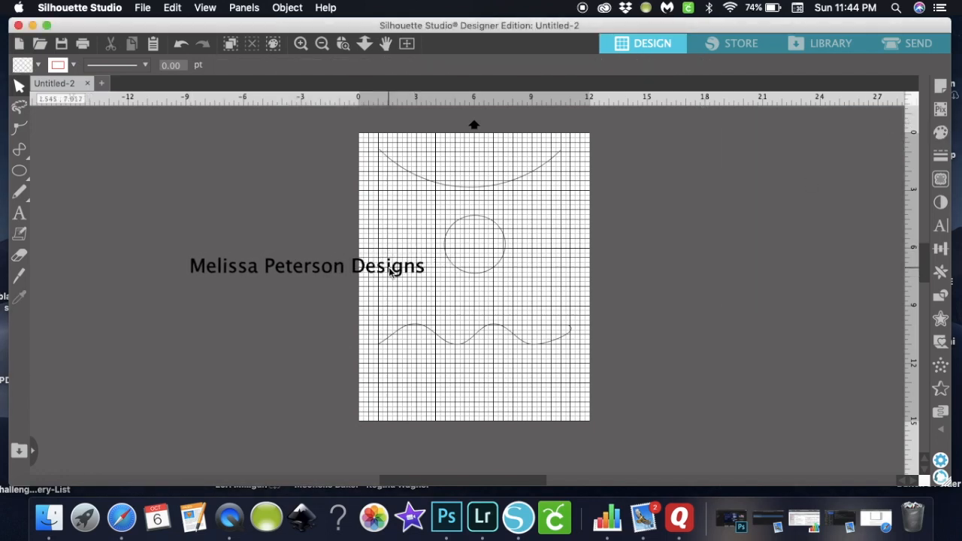
- Scale the business-name text down to about 8.3 in (47.95 pt) and attach it to the wavy curve
double_click(390, 271)
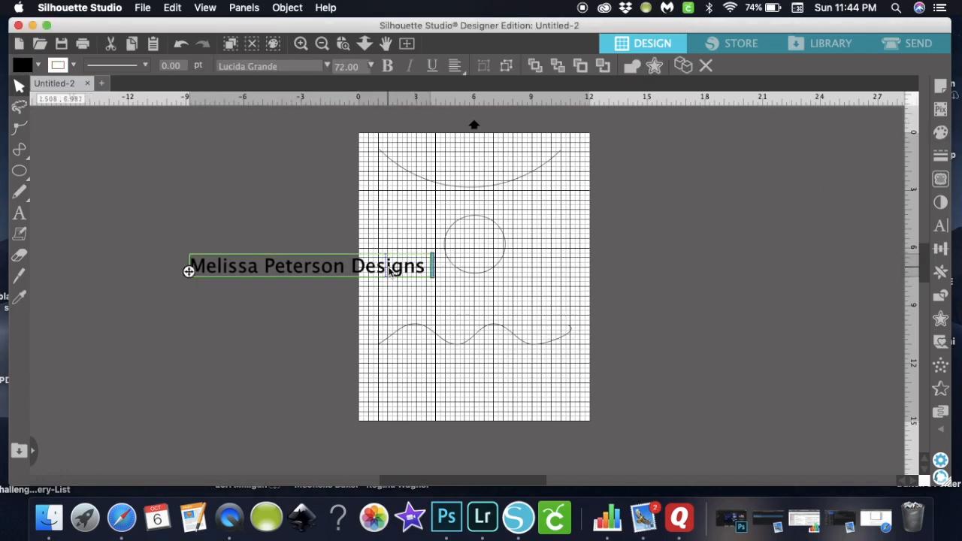
click(387, 233)
click(399, 275)
drag(434, 283, 483, 299)
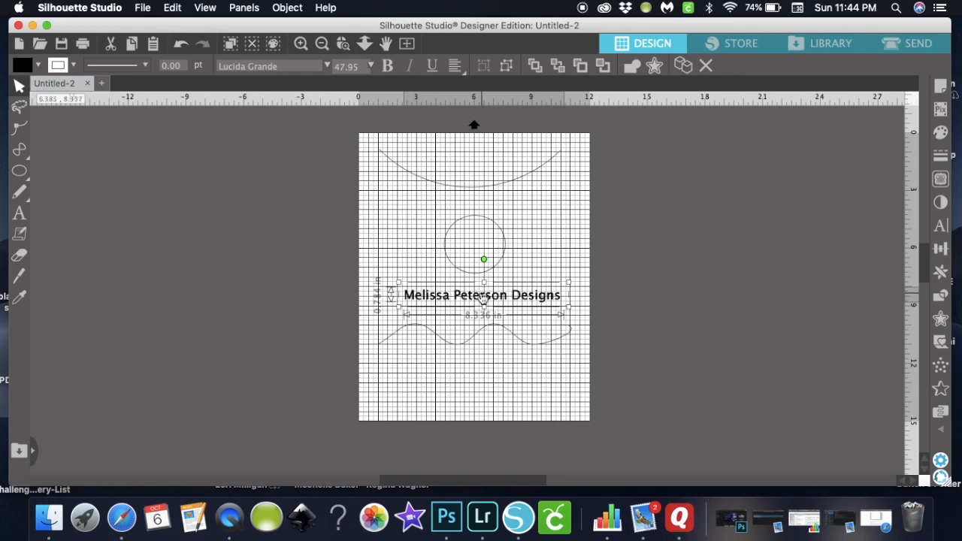
double_click(483, 299)
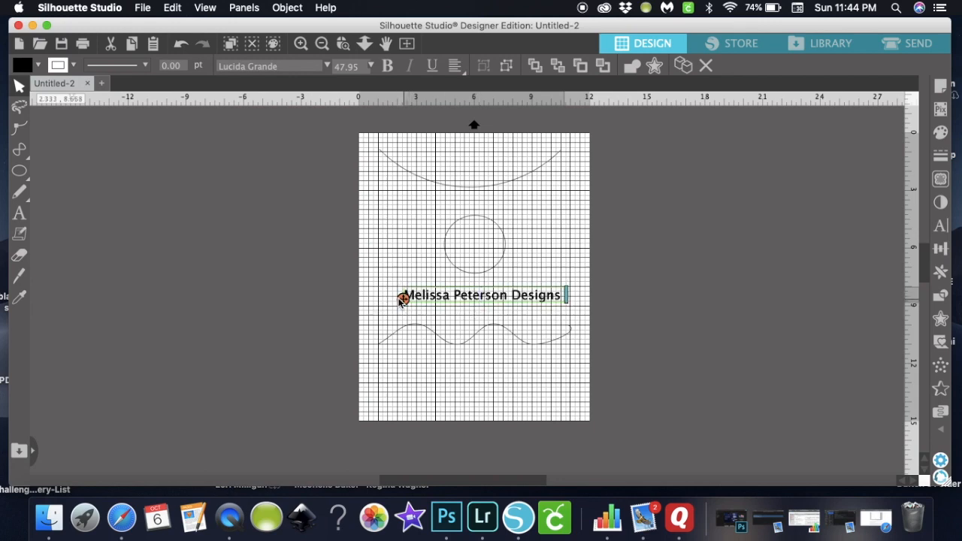
mouse_move(398, 305)
mouse_down()
mouse_move(389, 338)
mouse_move(378, 328)
mouse_move(425, 329)
mouse_move(454, 315)
mouse_move(414, 326)
mouse_move(391, 319)
mouse_move(388, 331)
mouse_up()
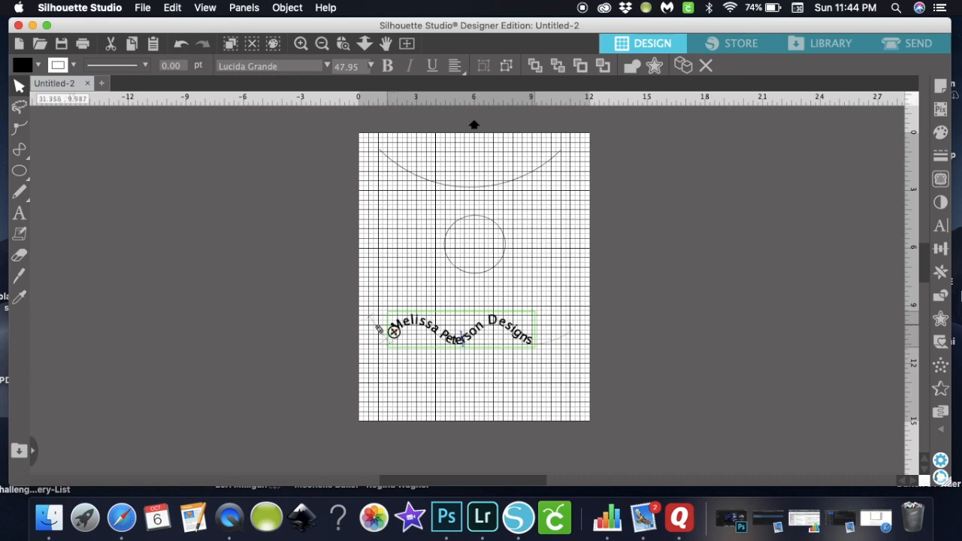
- Raise the character spacing to 130% and shift where the text starts on the wave
click(939, 227)
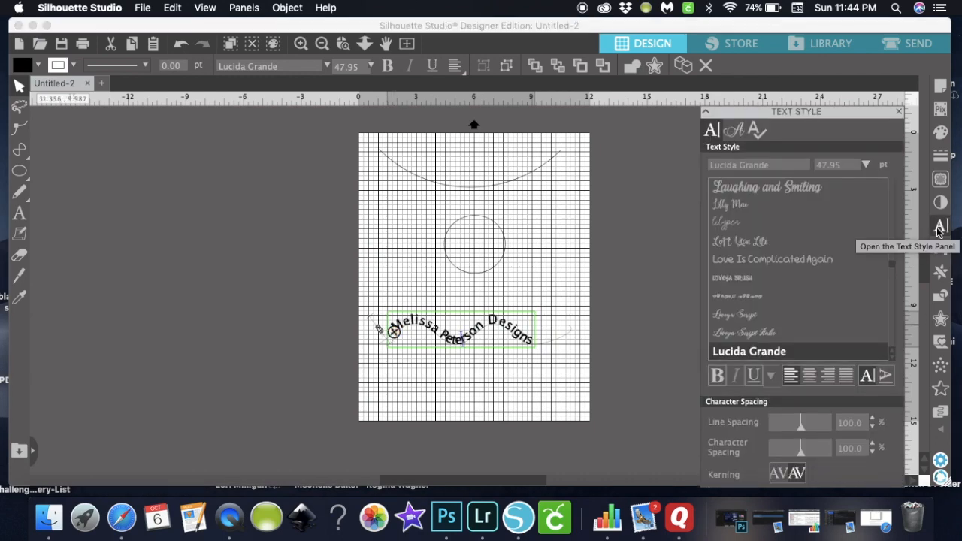
click(872, 444)
click(871, 444)
click(872, 444)
click(872, 444)
click(872, 444)
click(871, 444)
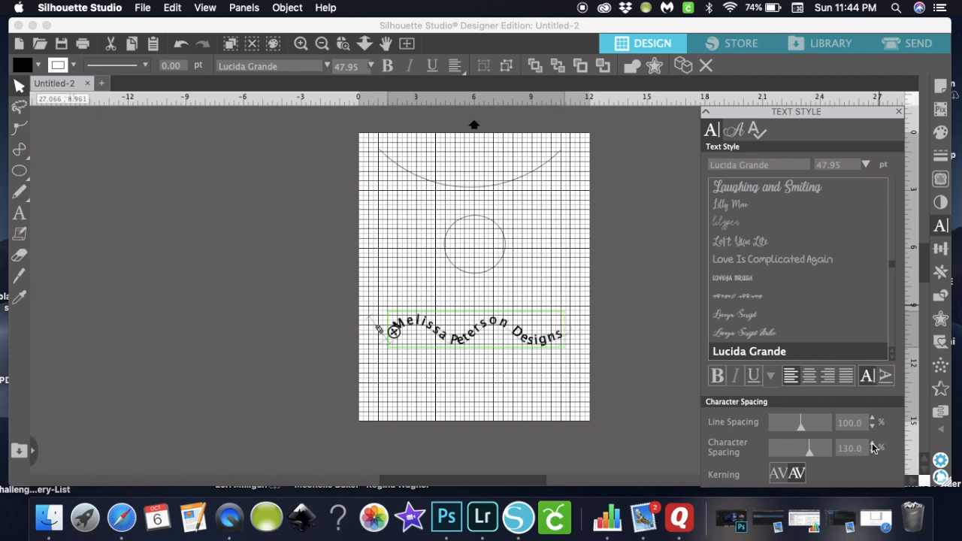
drag(395, 335, 379, 347)
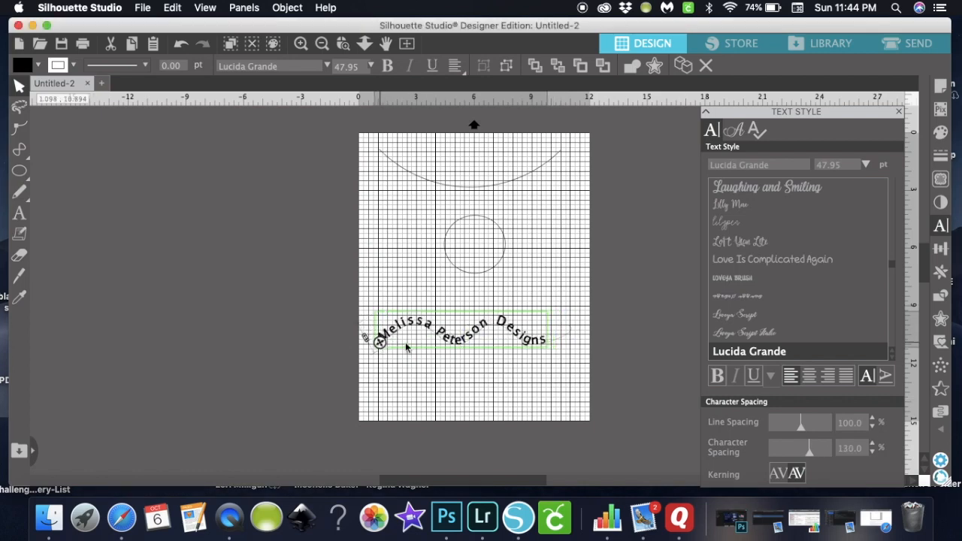
- Increase the character spacing further to 160% and deselect the text
click(872, 444)
click(873, 444)
click(872, 444)
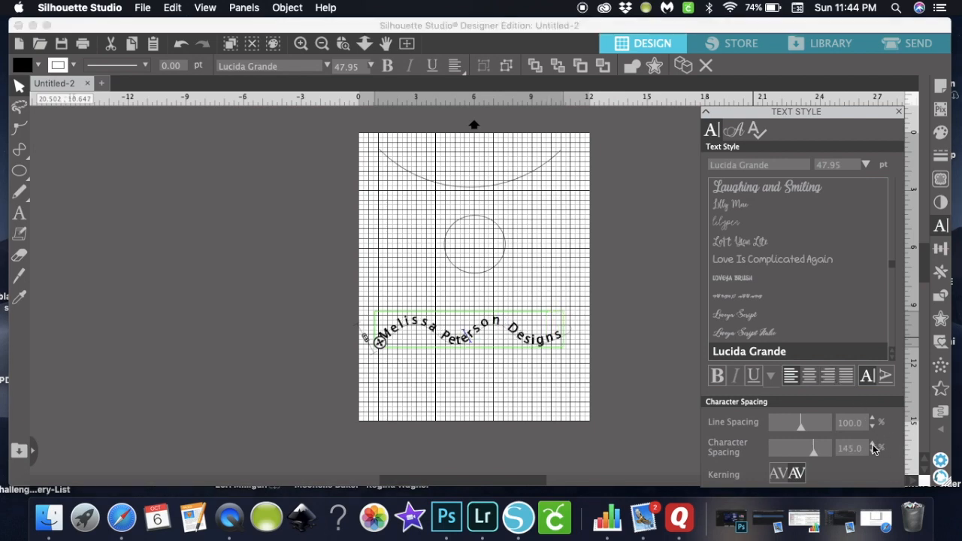
click(872, 444)
click(873, 444)
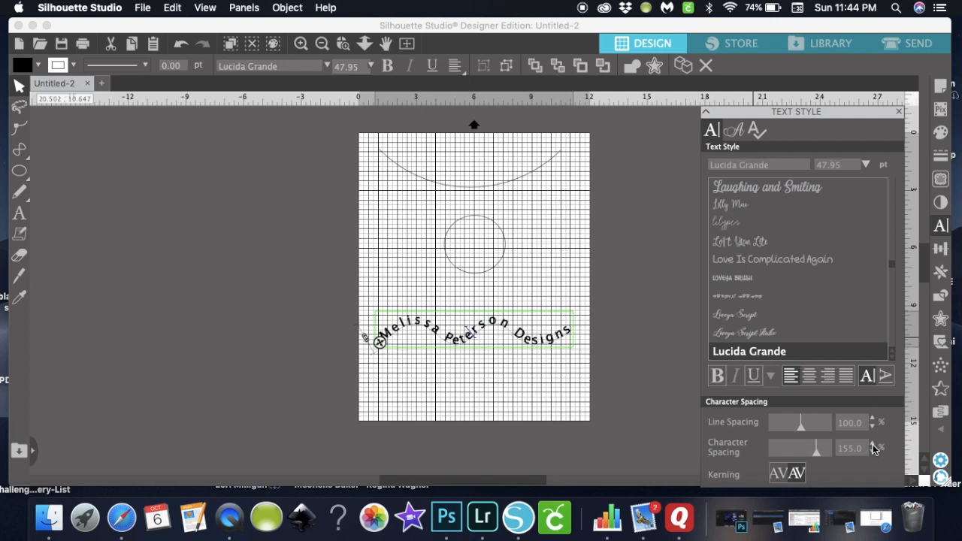
click(873, 444)
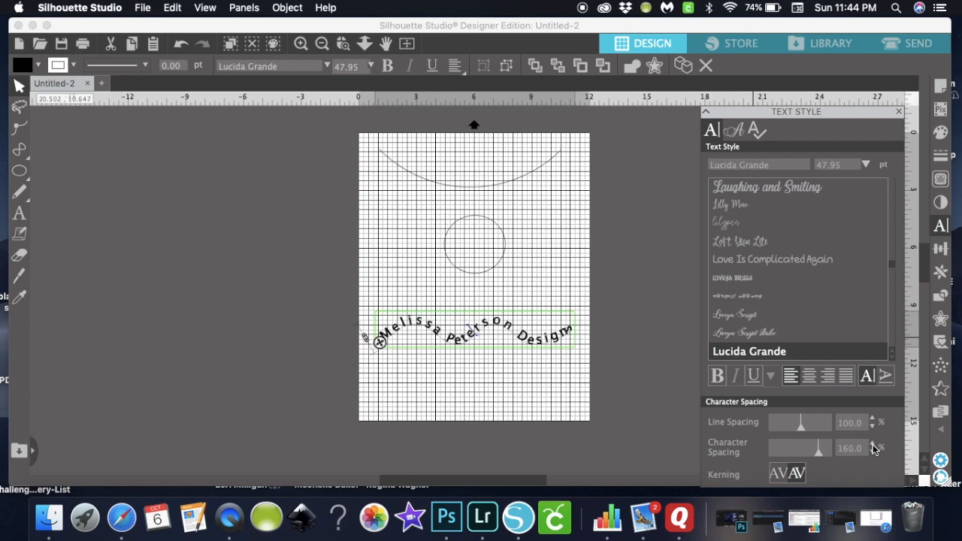
click(654, 384)
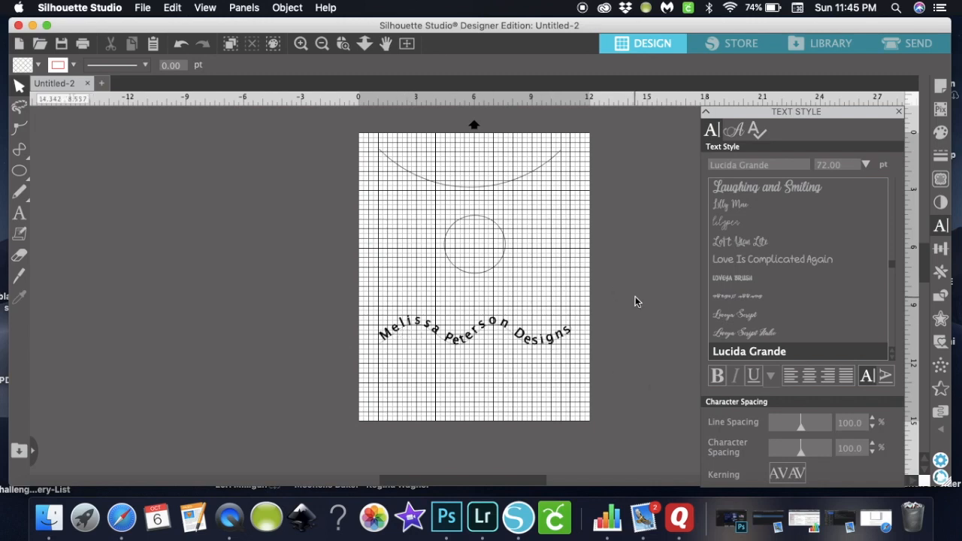
- Add a new single-line text box with the business name left of the page
click(15, 214)
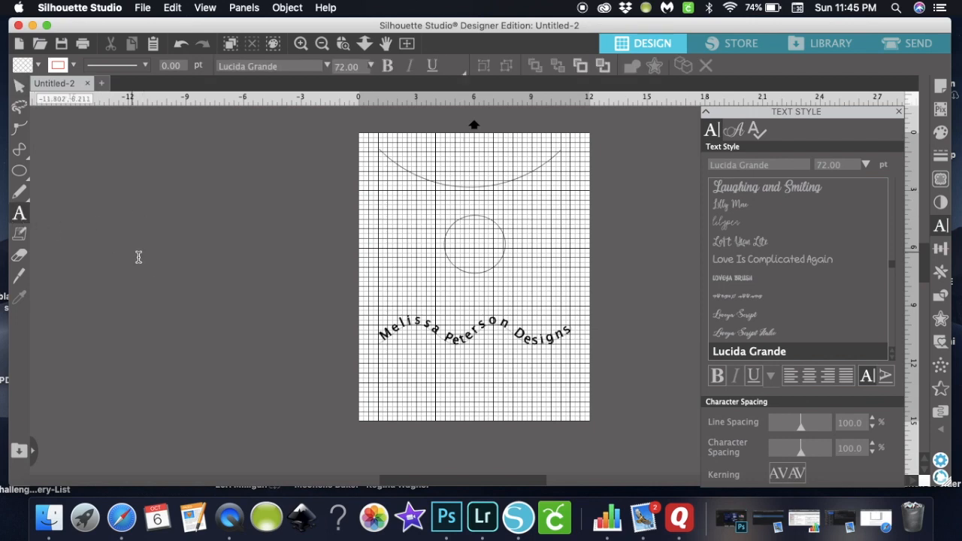
click(159, 268)
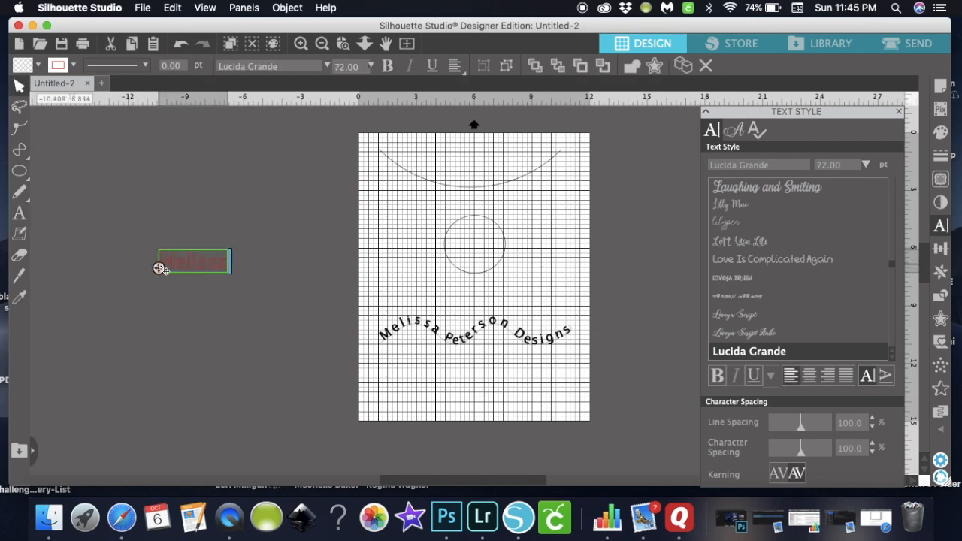
text( Desi)
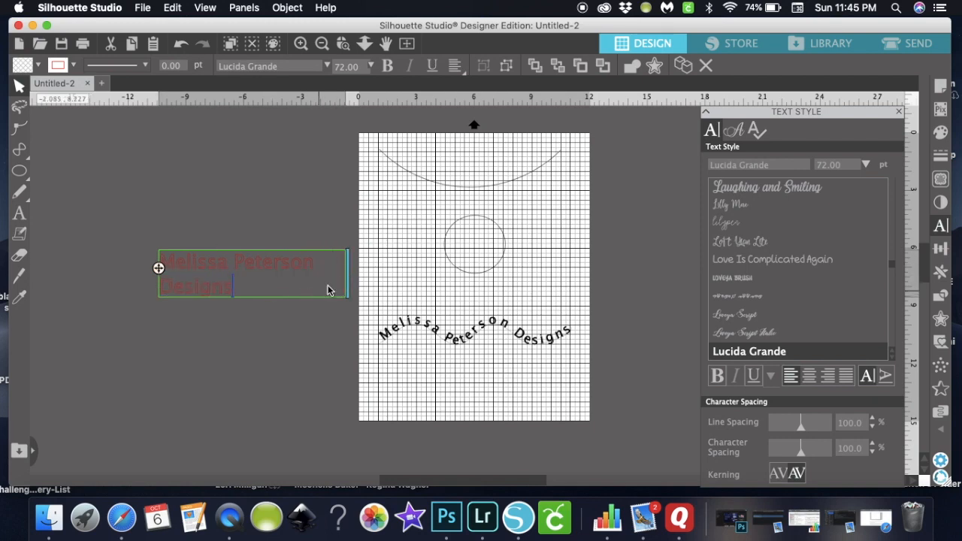
drag(348, 273, 409, 275)
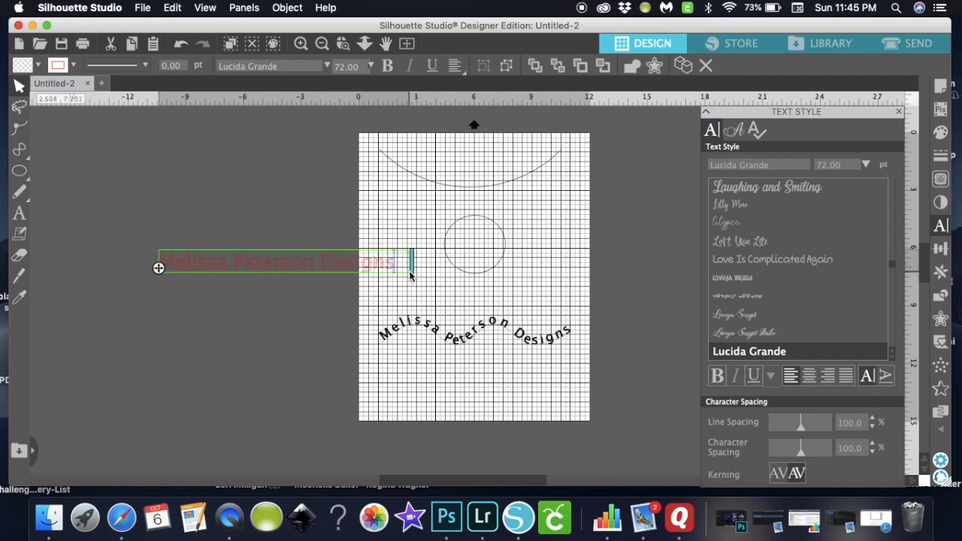
click(239, 328)
click(247, 262)
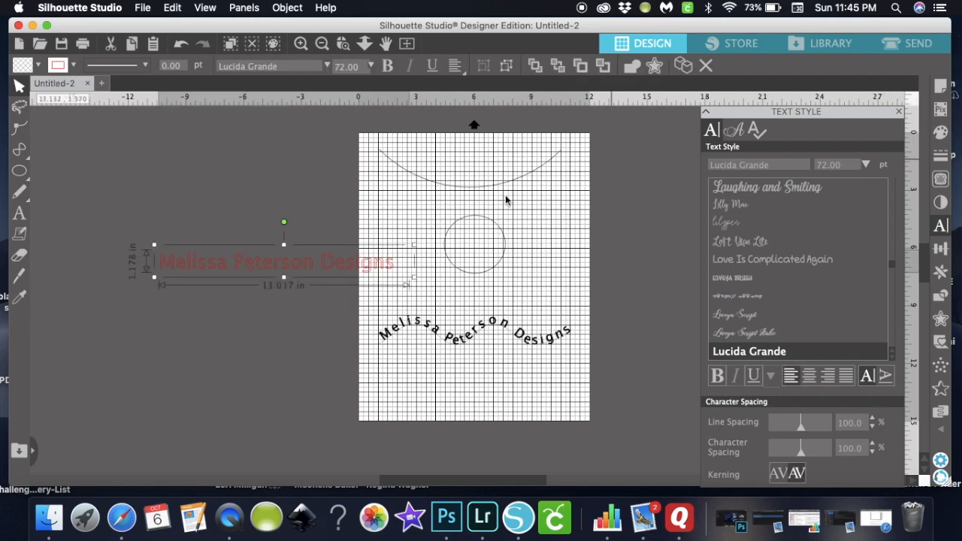
- Copy and paste the text, move the duplicate above the original, and select both
click(171, 8)
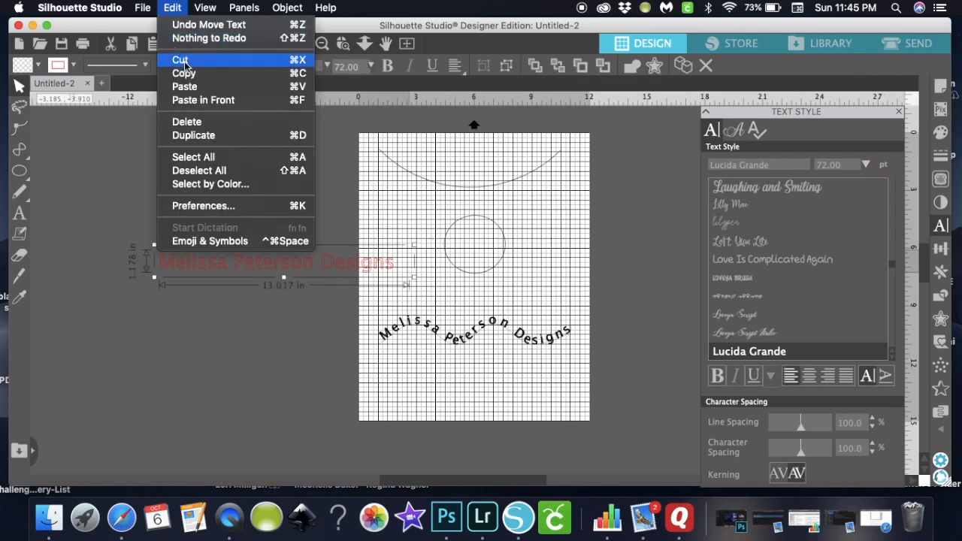
click(184, 74)
click(150, 195)
click(173, 7)
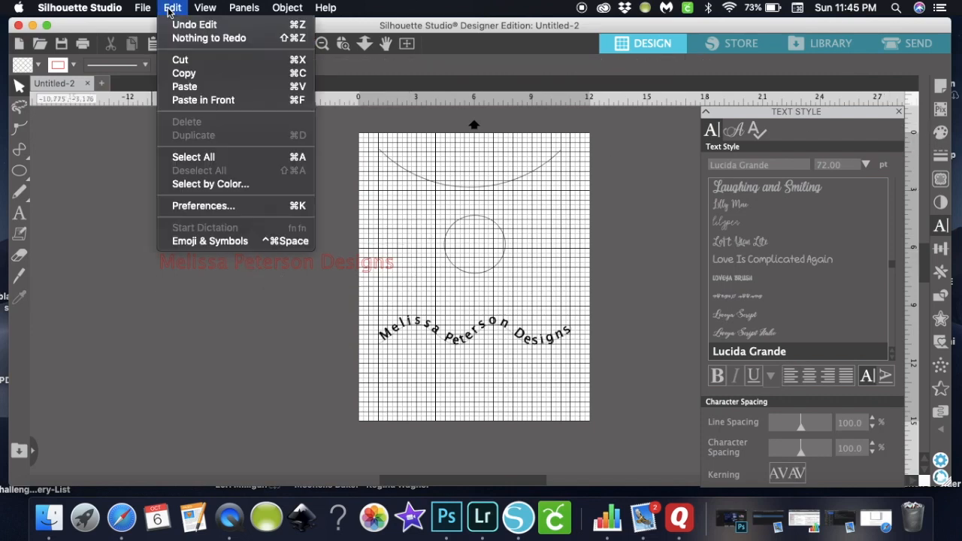
click(181, 88)
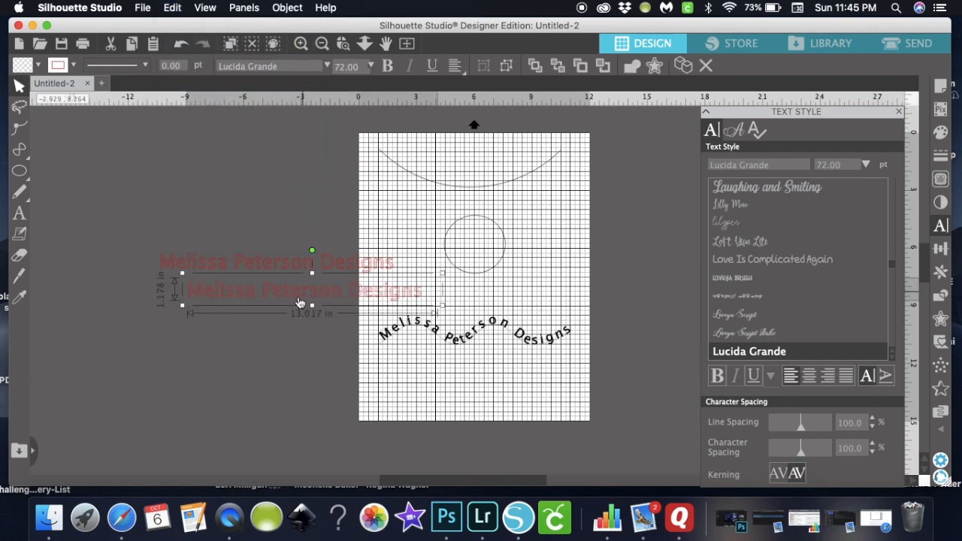
drag(295, 275, 277, 221)
drag(166, 174, 399, 296)
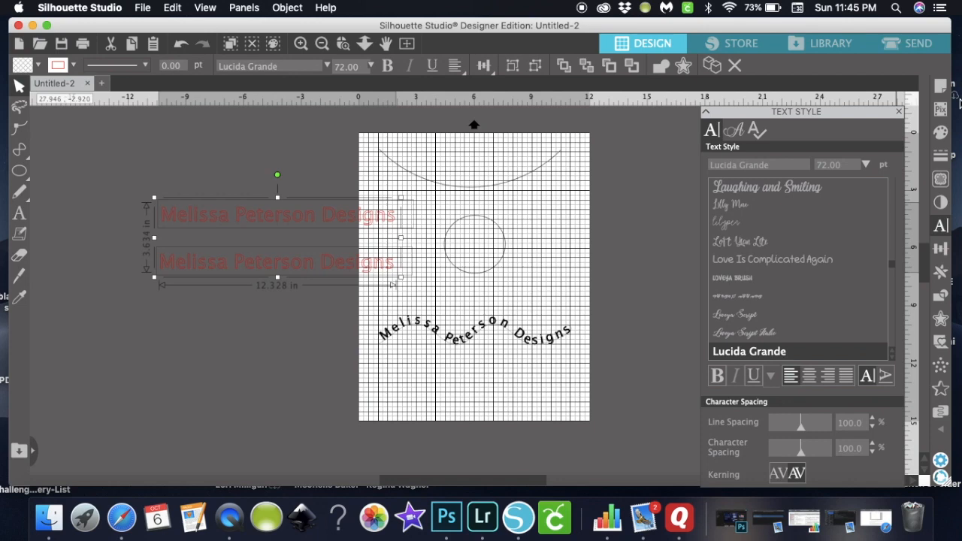
- Give both straight text copies a black line colour and a solid black fill
click(942, 158)
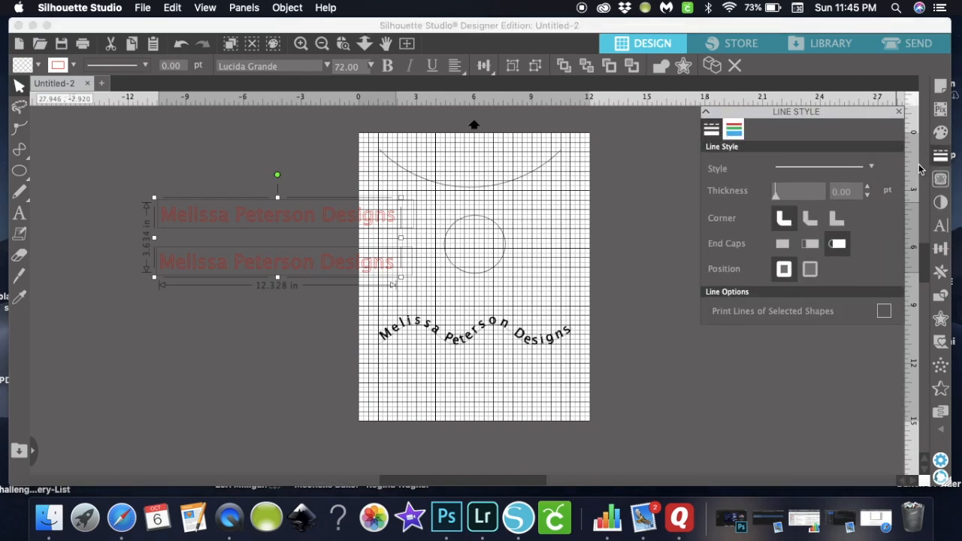
click(734, 131)
click(804, 181)
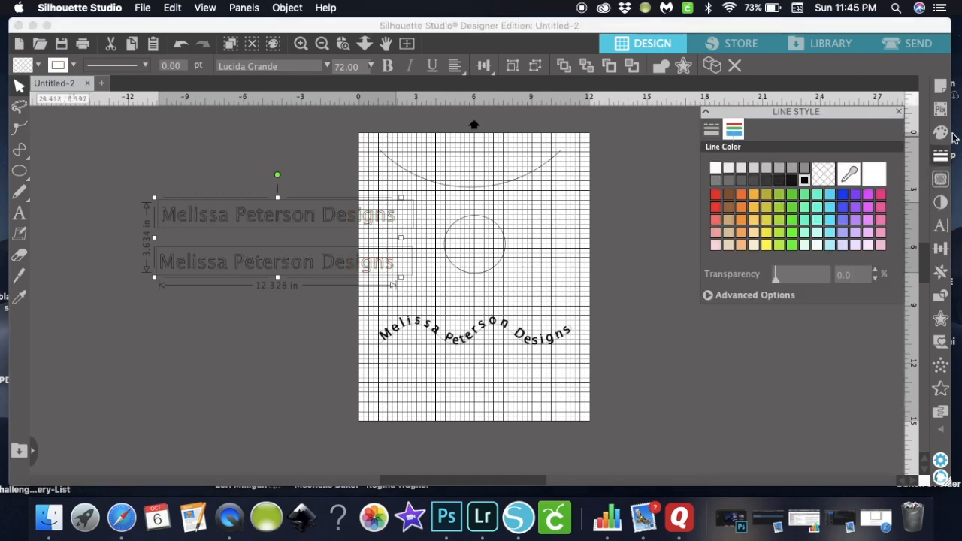
click(941, 133)
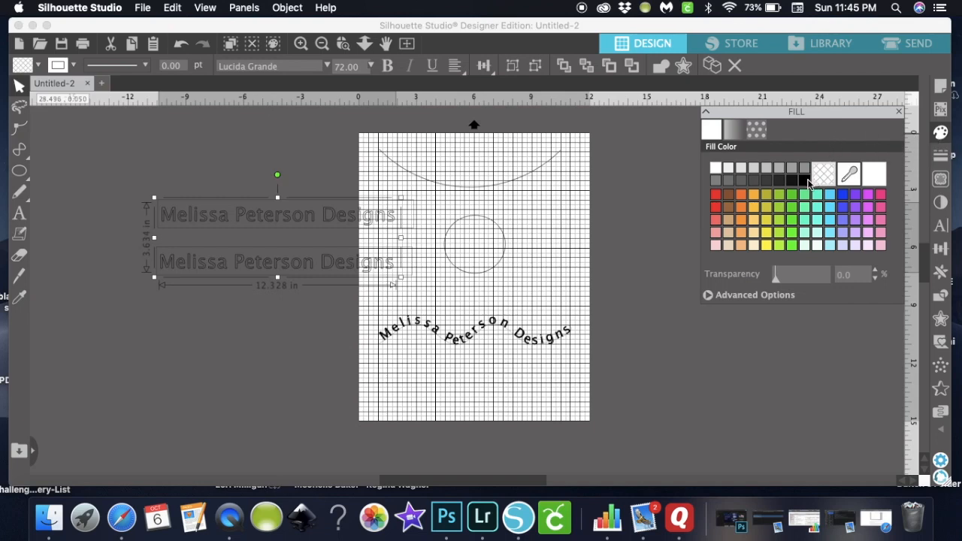
click(805, 180)
click(748, 395)
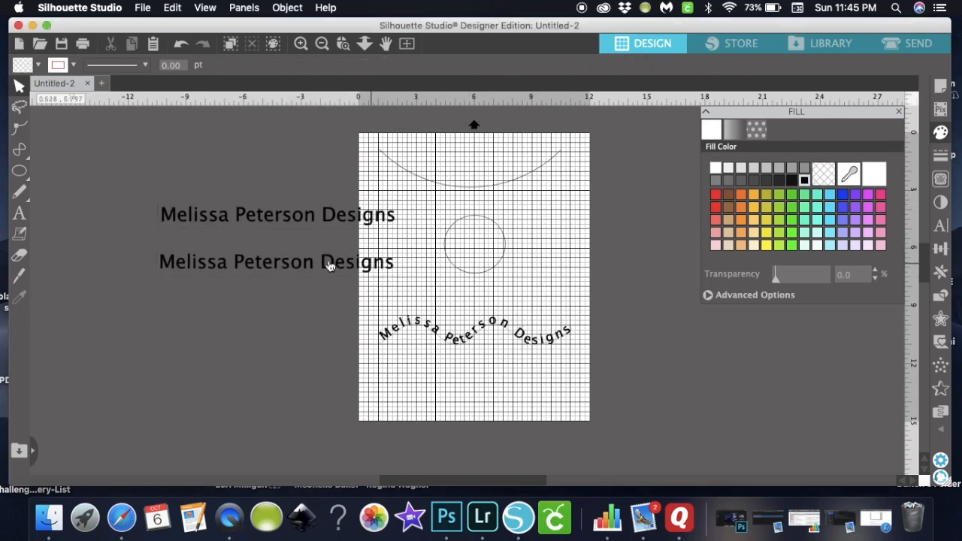
- Move the top text copy up and left and the second copy slightly left
drag(311, 215, 280, 161)
click(300, 216)
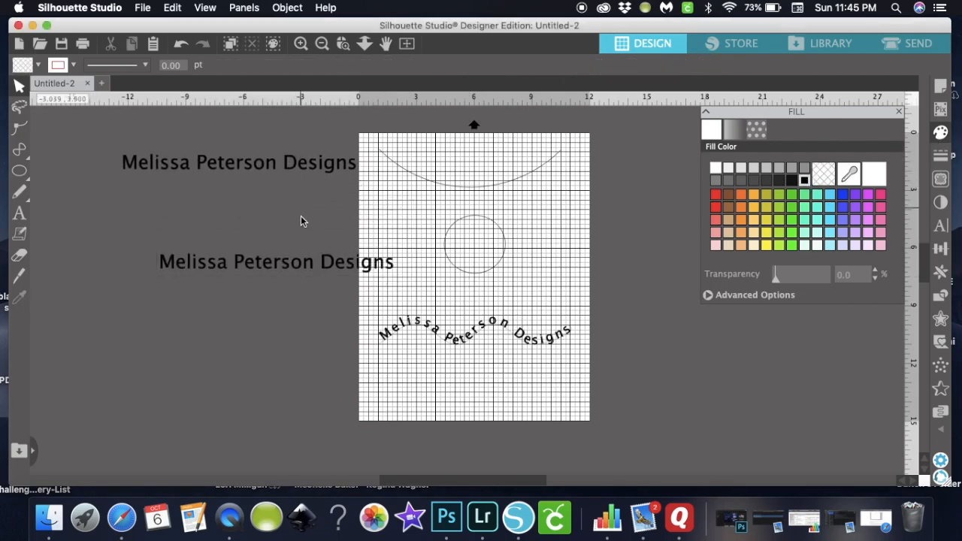
drag(315, 268, 269, 261)
- Resize the circle to about 4.8 × 5 inches, then attach the lower straight text around it
click(453, 265)
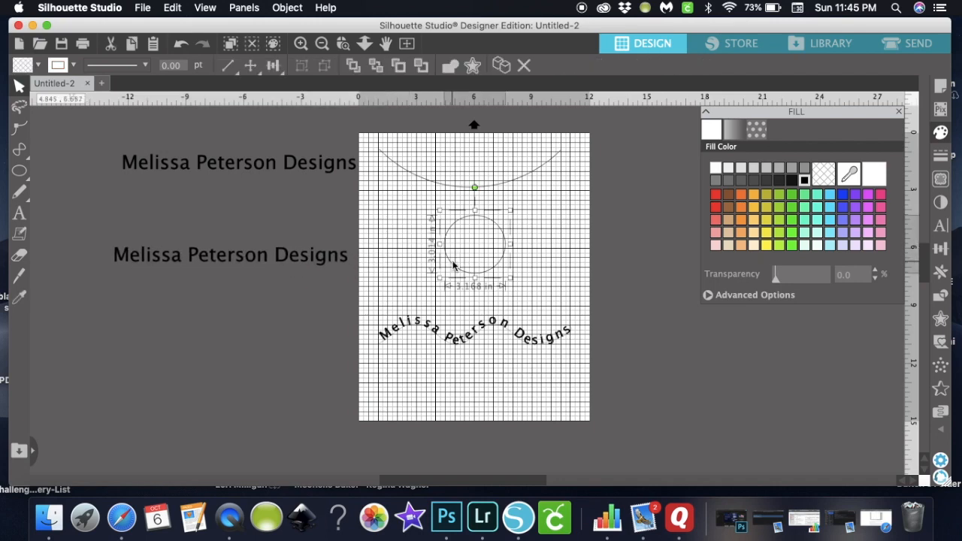
drag(440, 278, 410, 292)
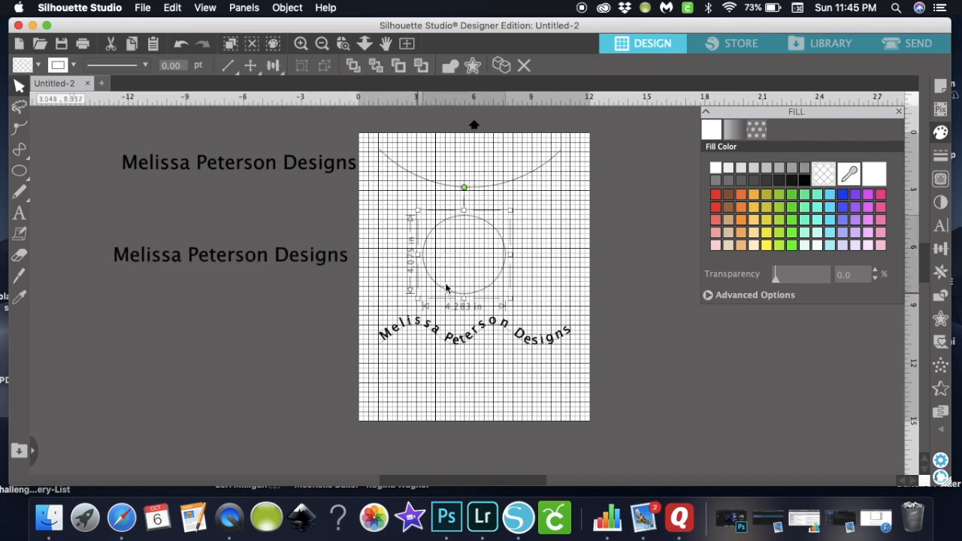
drag(512, 215, 528, 202)
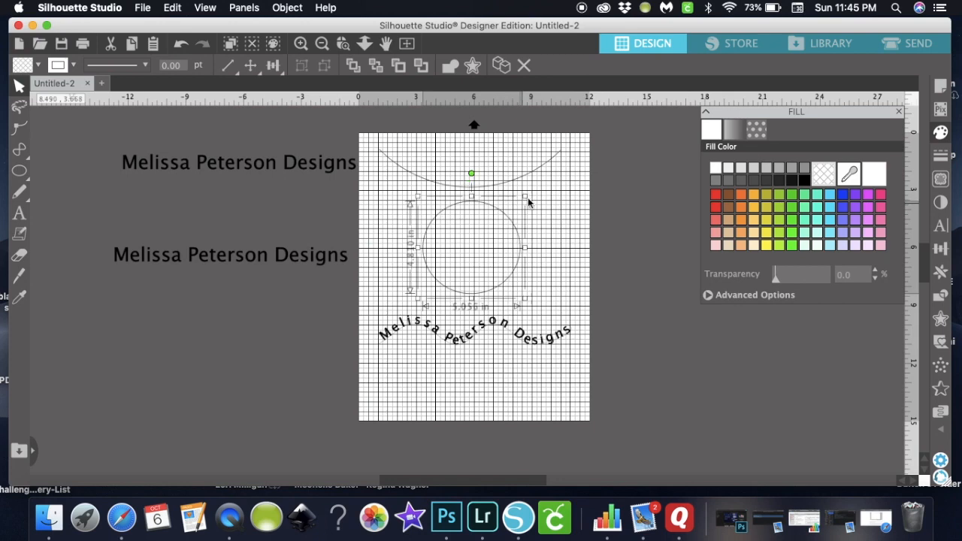
drag(527, 244, 524, 252)
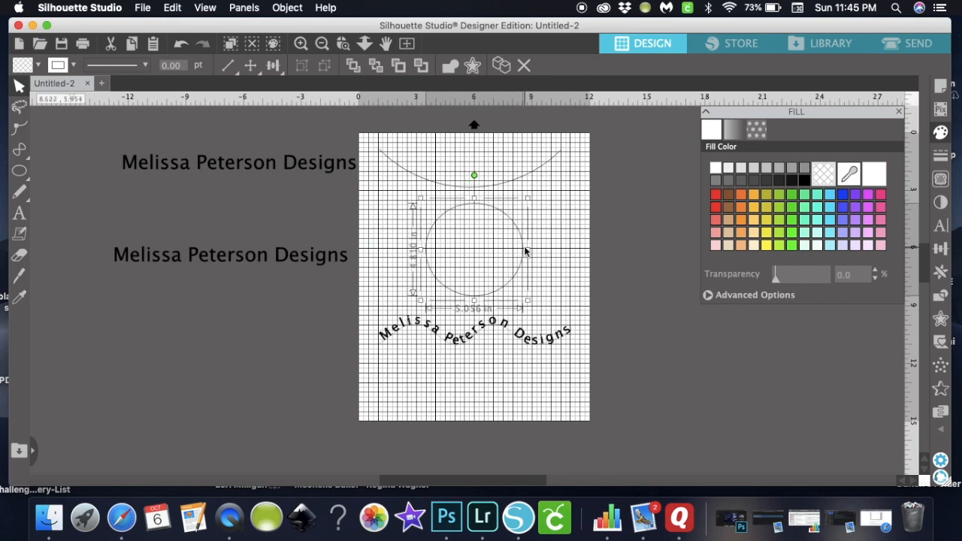
click(248, 254)
drag(113, 261, 436, 296)
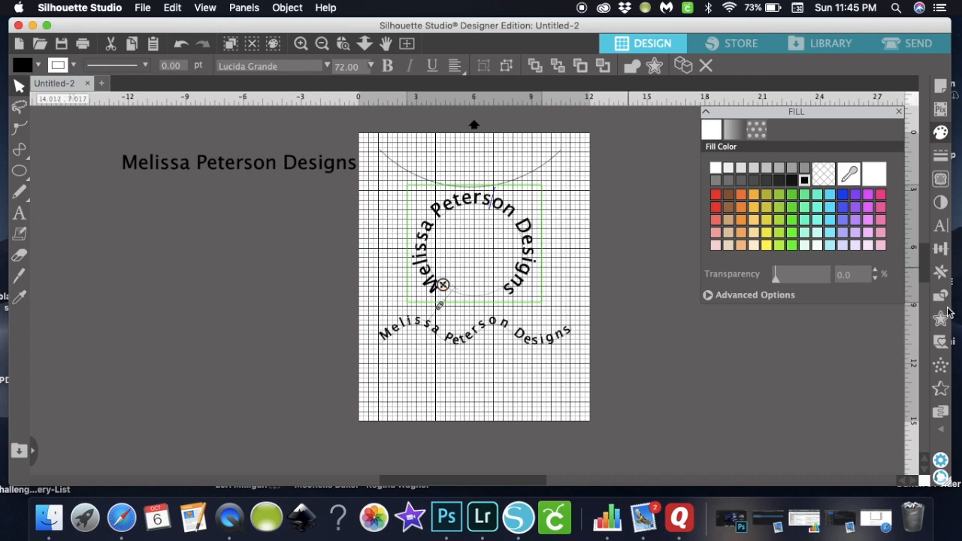
- Increase the circular text's letter spacing to 135
click(941, 227)
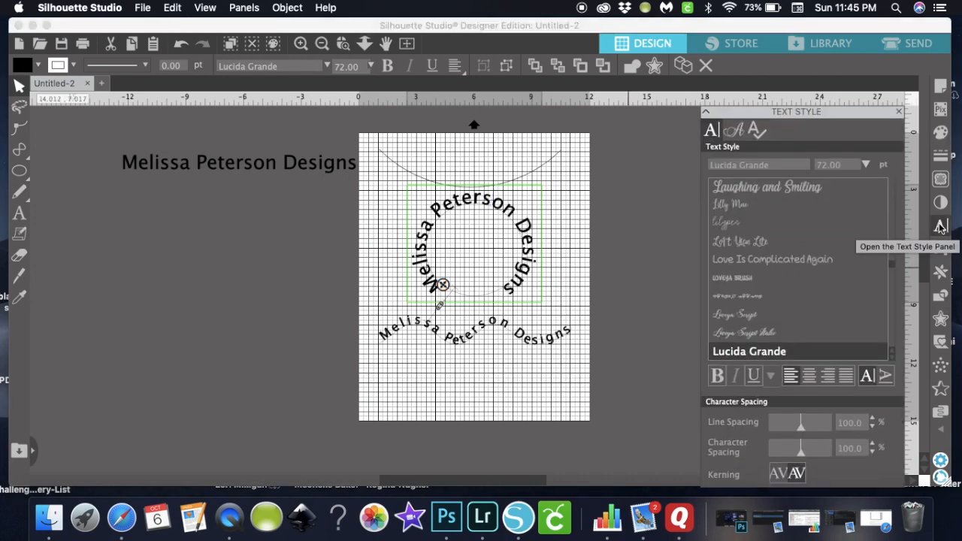
click(874, 443)
click(873, 442)
click(873, 443)
click(873, 442)
click(873, 442)
click(873, 442)
click(873, 443)
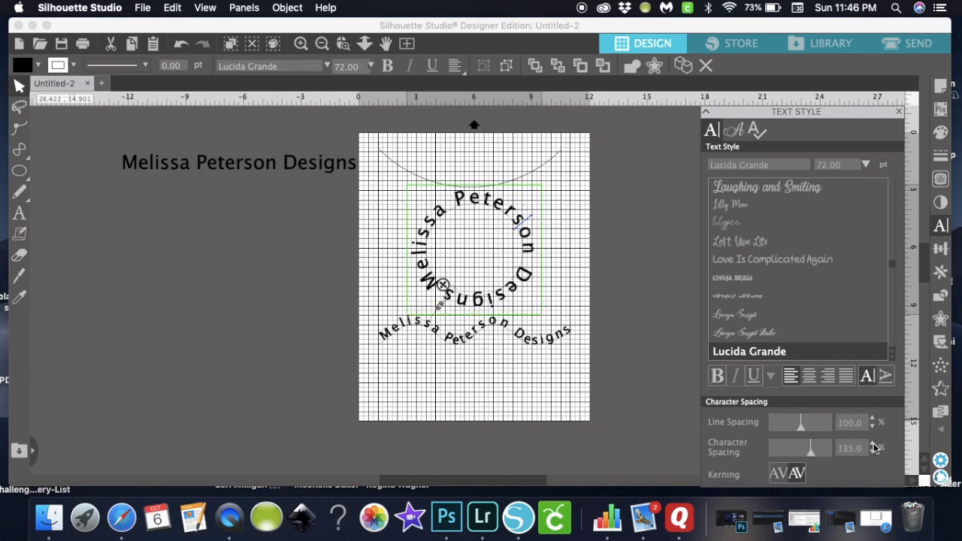
click(644, 354)
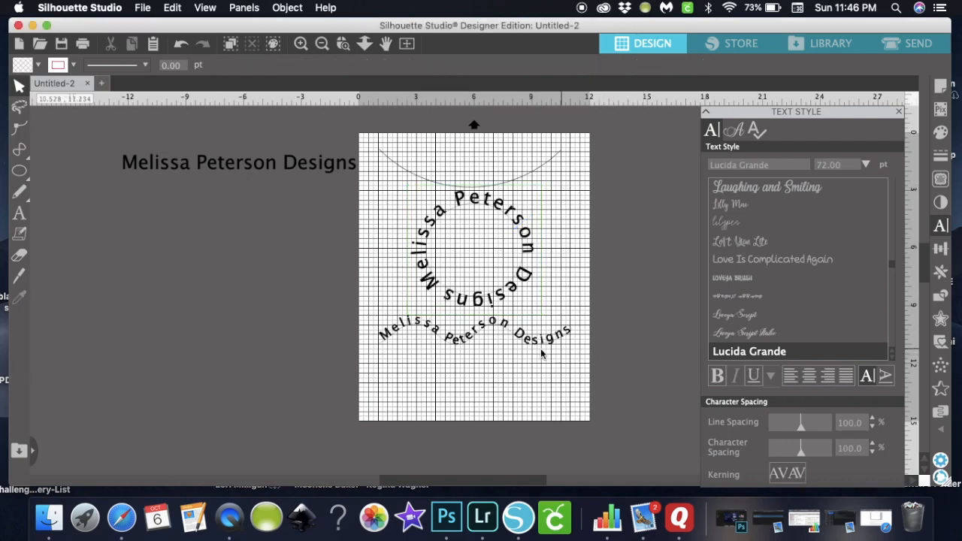
- Drag the lower arched text and the circular text further down the page
click(478, 340)
drag(478, 340, 475, 388)
drag(493, 305, 494, 340)
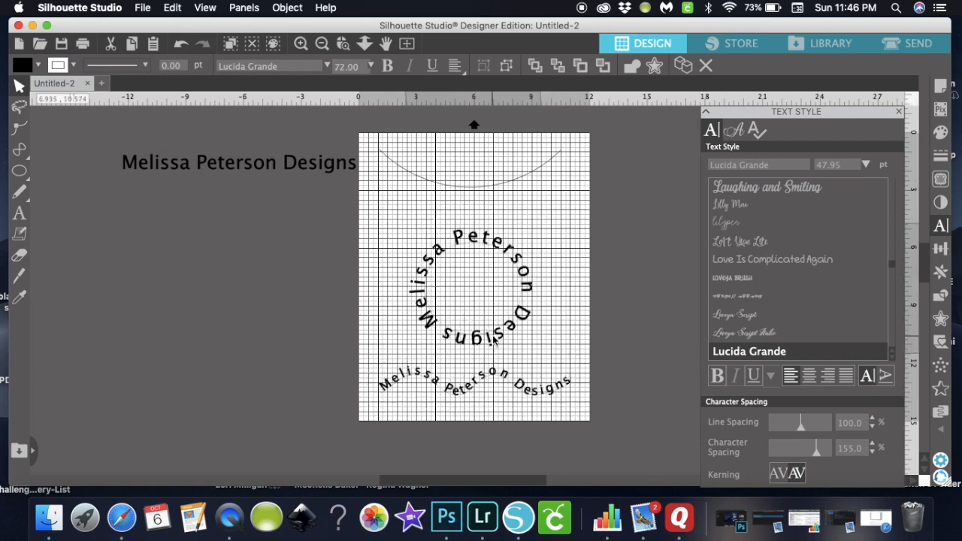
click(635, 260)
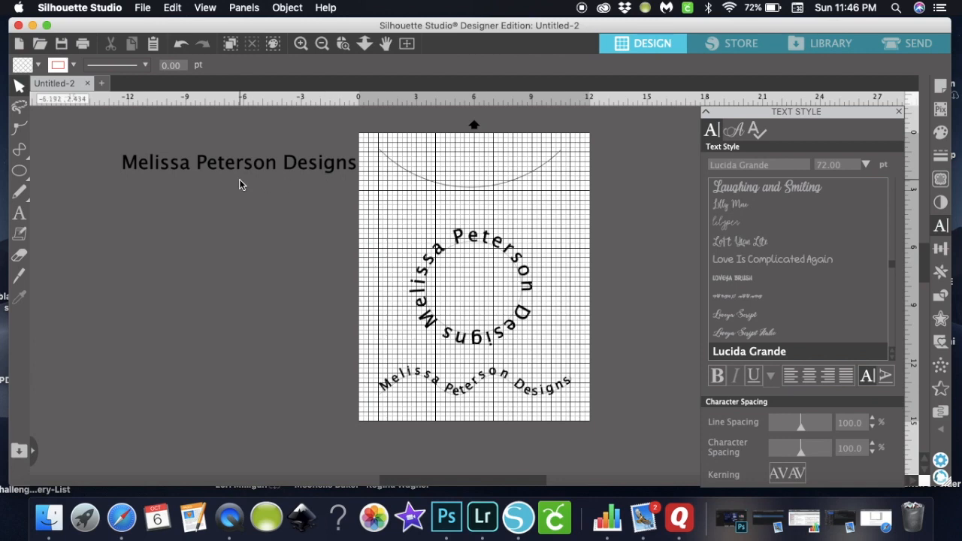
- Attach the last straight text to the top arc path
double_click(218, 167)
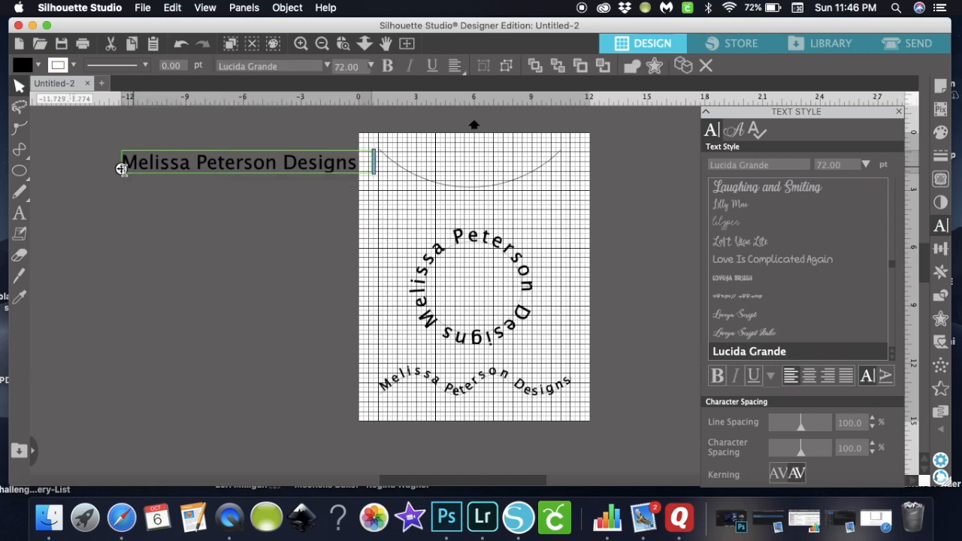
drag(121, 169, 288, 209)
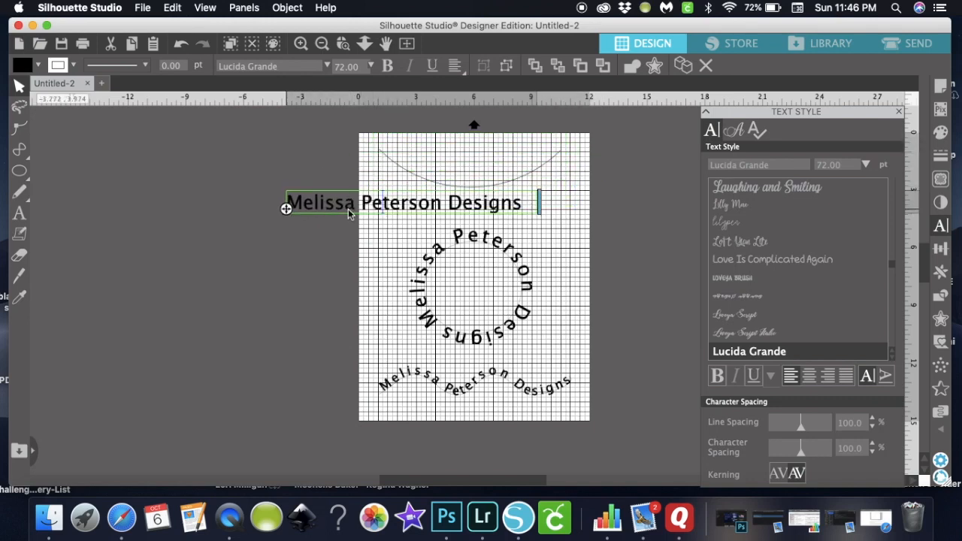
click(581, 244)
- Shrink the arched text to about 54 pt and refit it onto the top arc
click(517, 212)
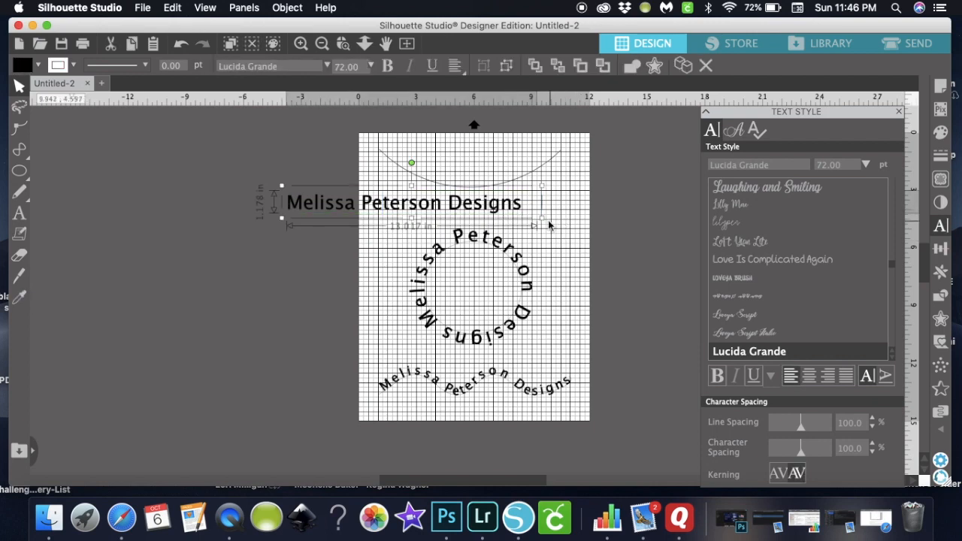
drag(541, 217, 480, 211)
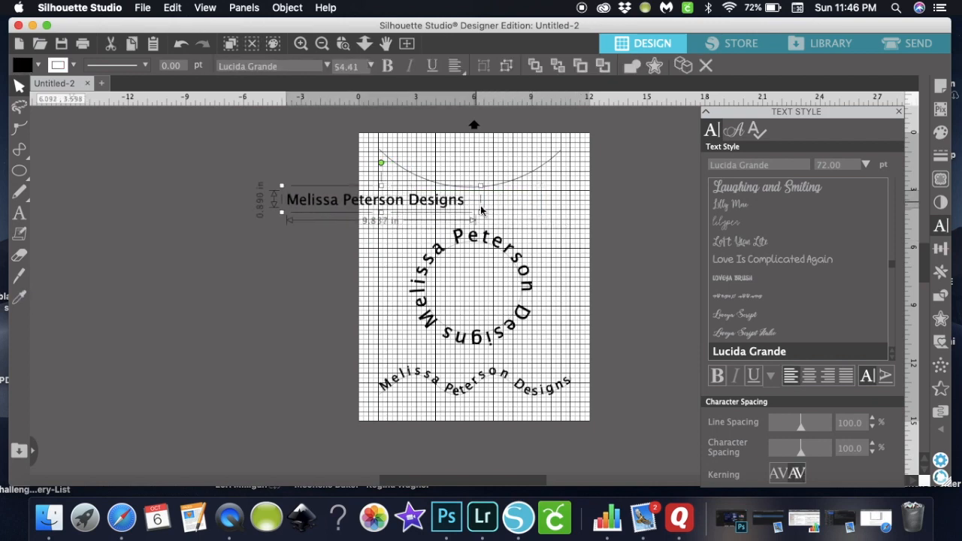
double_click(316, 206)
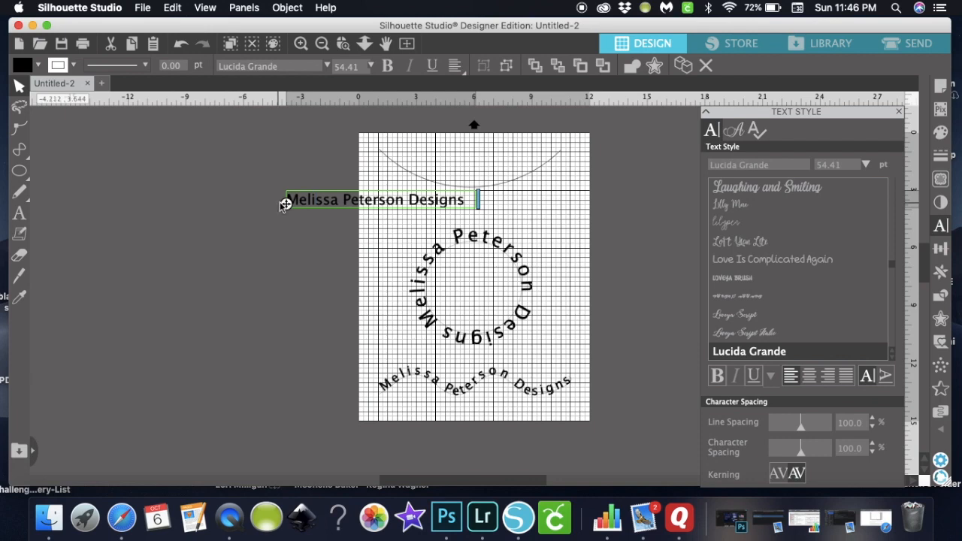
drag(286, 204, 389, 160)
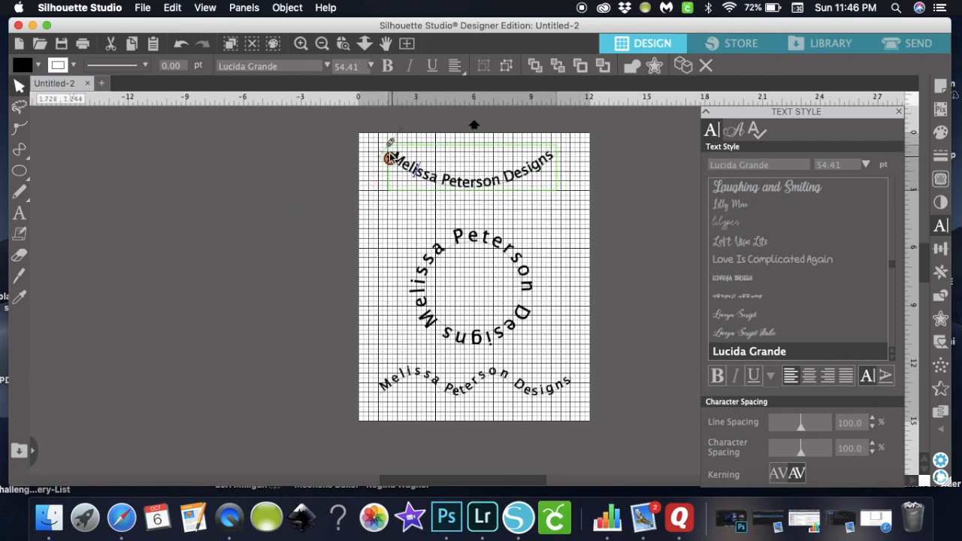
click(582, 205)
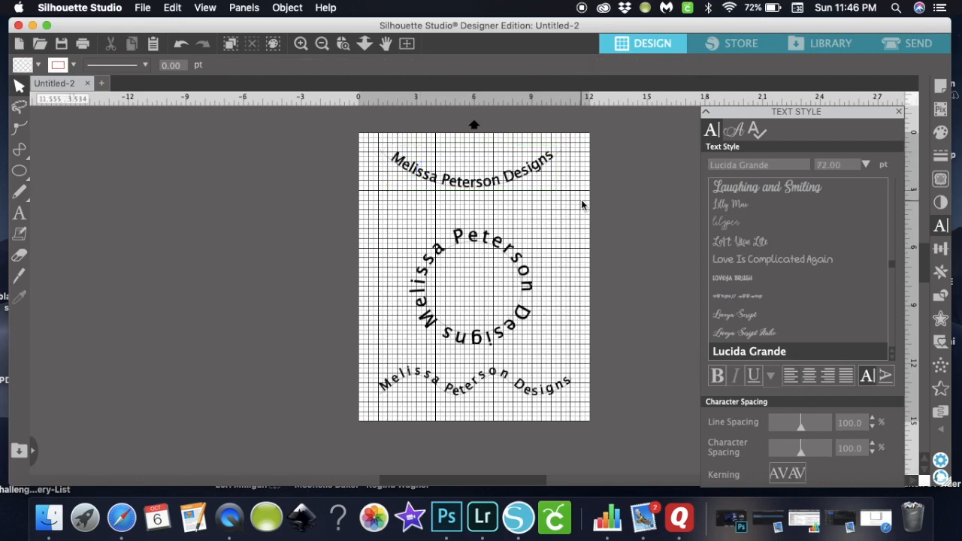
- Nudge the top arched text slightly higher on the page
double_click(491, 185)
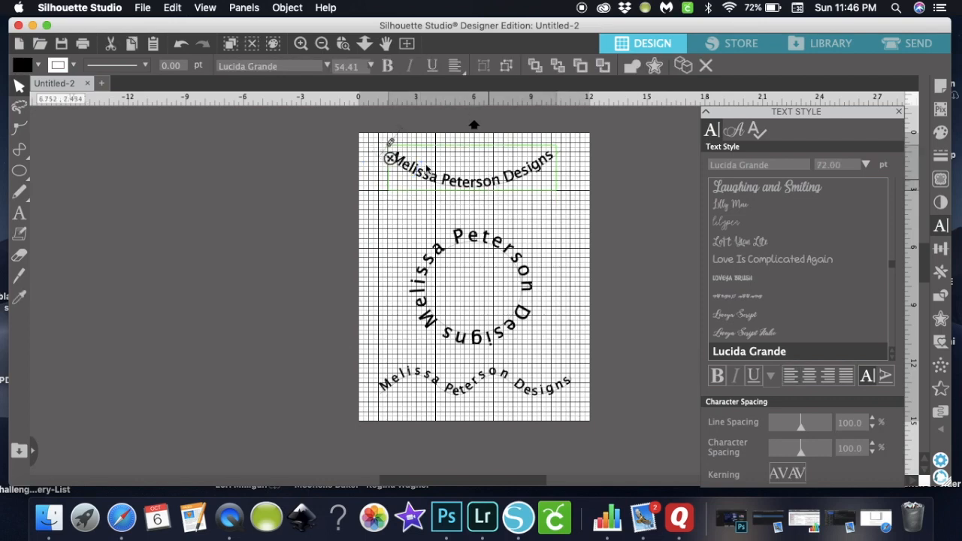
click(559, 214)
mouse_move(491, 190)
mouse_down()
mouse_move(293, 199)
mouse_move(393, 178)
mouse_move(500, 174)
mouse_move(493, 180)
mouse_up()
click(494, 181)
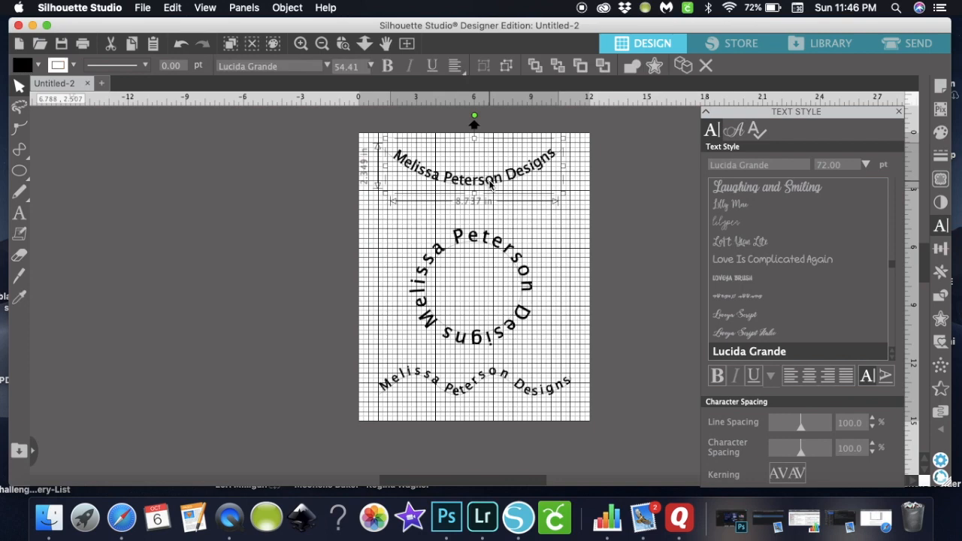
- Ungroup the top arched text from its arc with Object > Ungroup
click(296, 9)
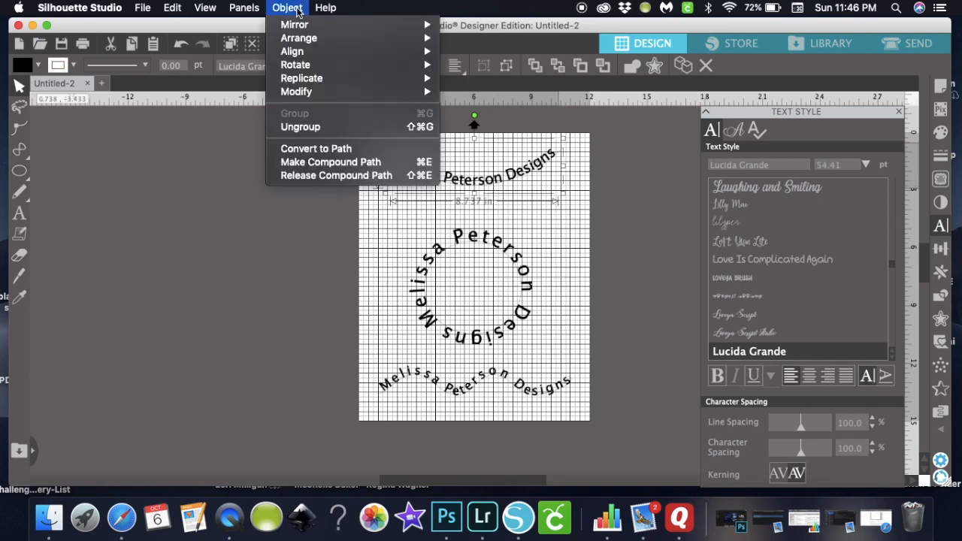
click(319, 129)
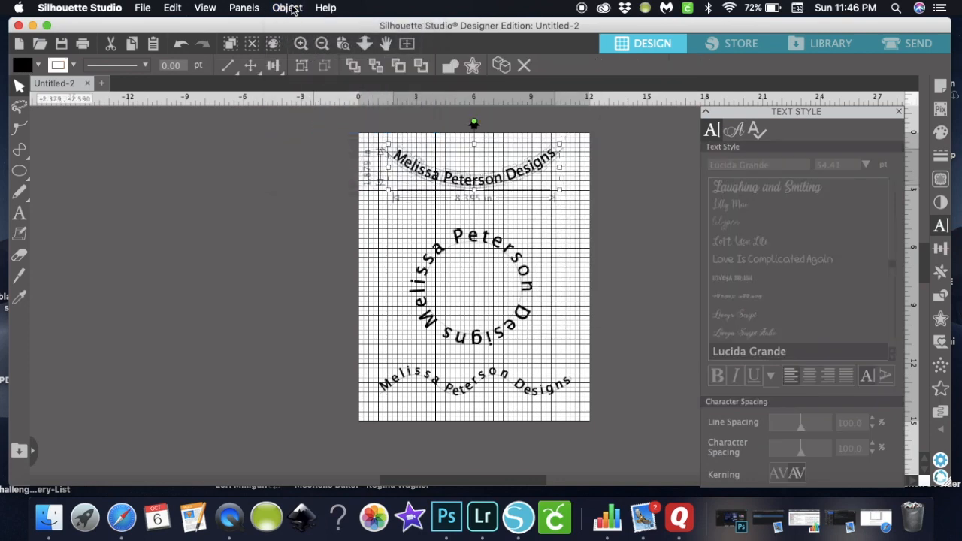
click(293, 9)
click(301, 113)
- Drag the arched text and its bare arc off the page to the left
drag(501, 179, 204, 168)
drag(487, 183, 353, 206)
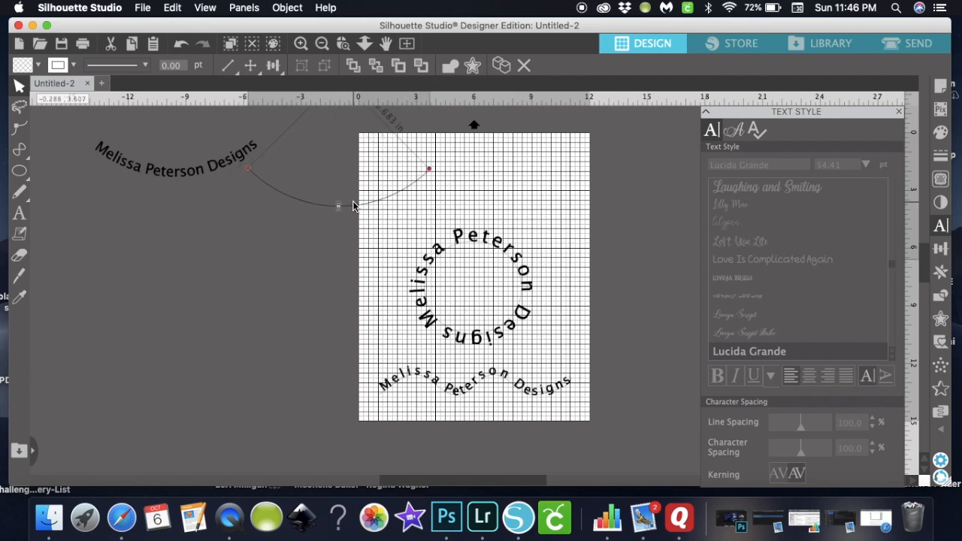
click(502, 225)
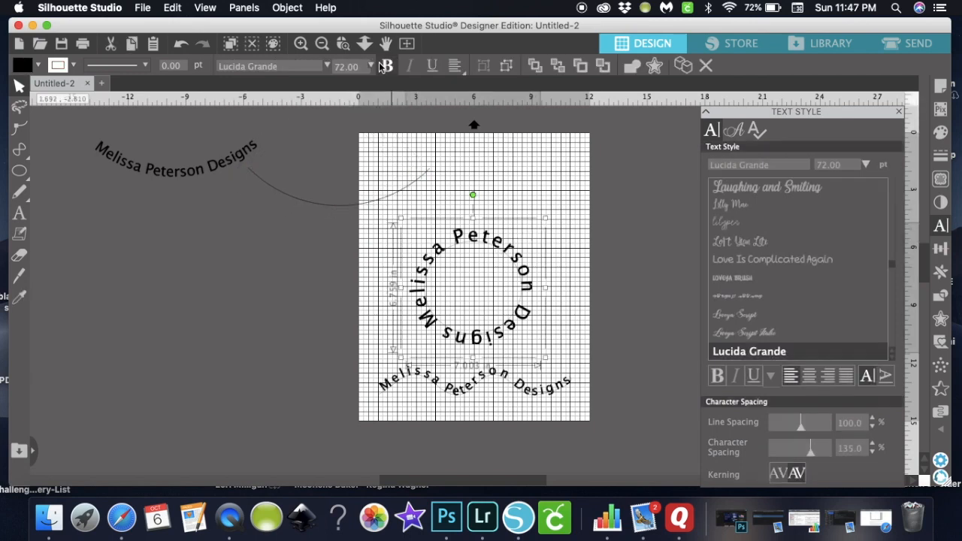
- Ungroup the circular text from its circle, regroup its letters, and move both left
click(287, 8)
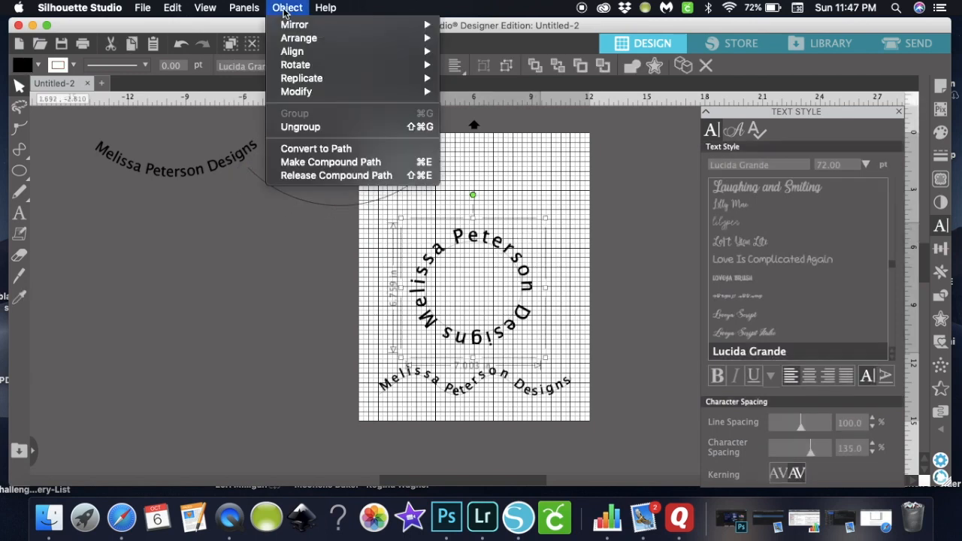
click(308, 128)
click(287, 7)
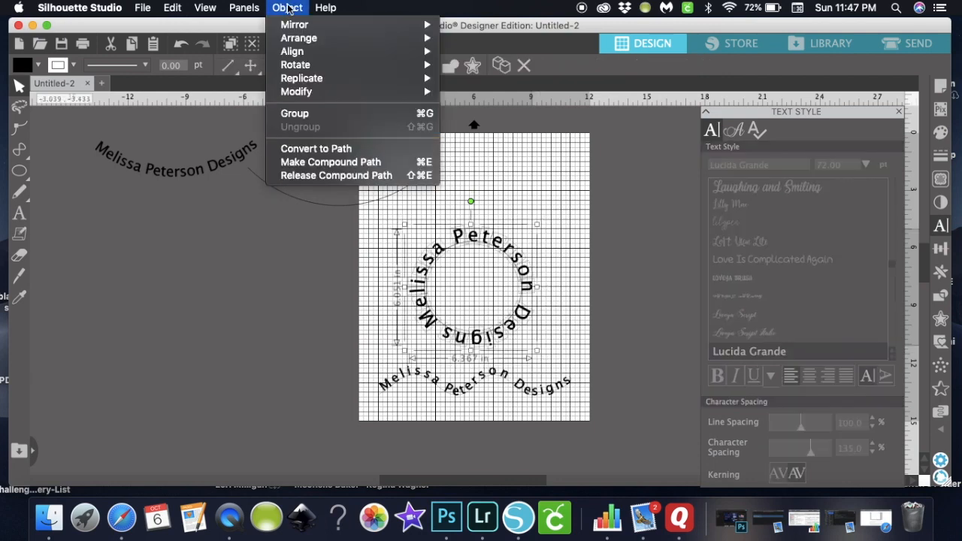
click(293, 114)
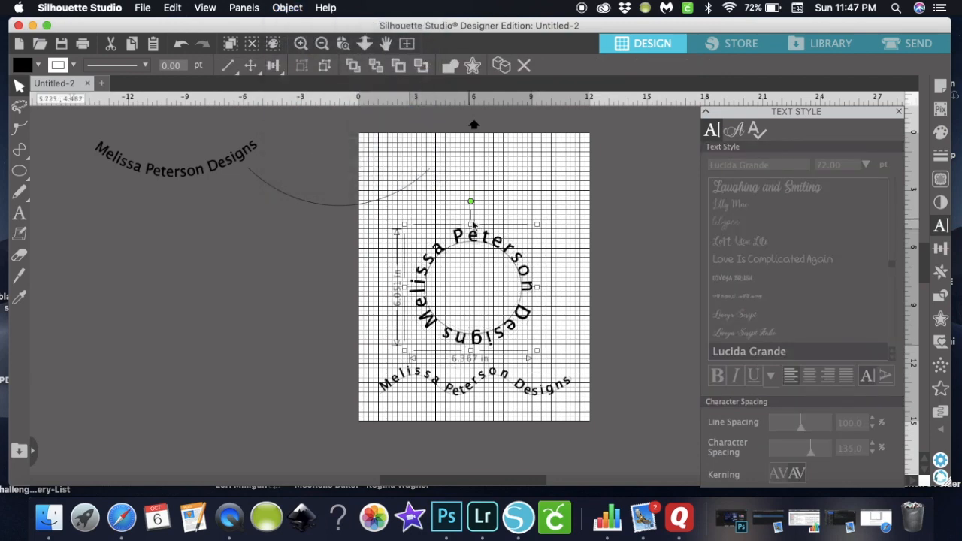
drag(481, 237, 168, 215)
drag(481, 247, 320, 232)
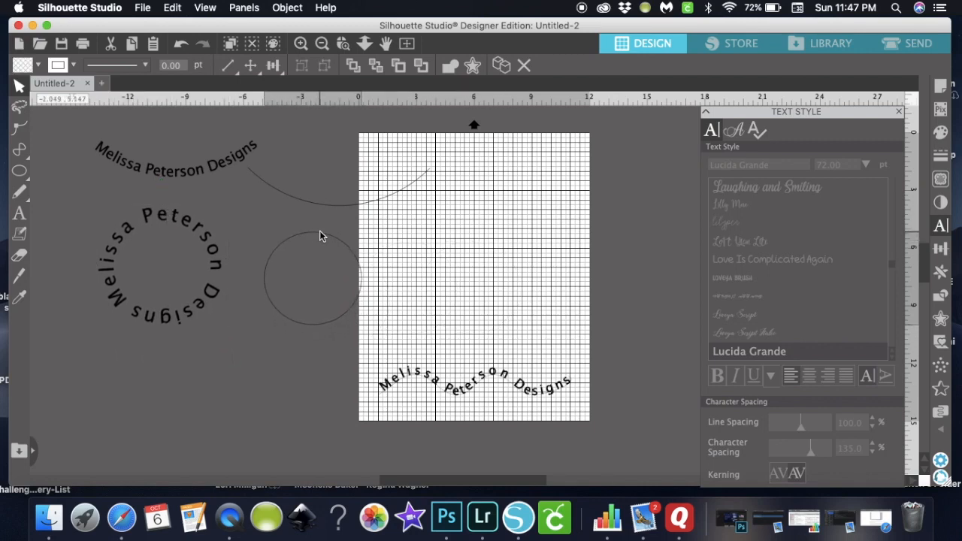
- Ungroup the wavy bottom text from its wave path and regroup its letters
click(487, 380)
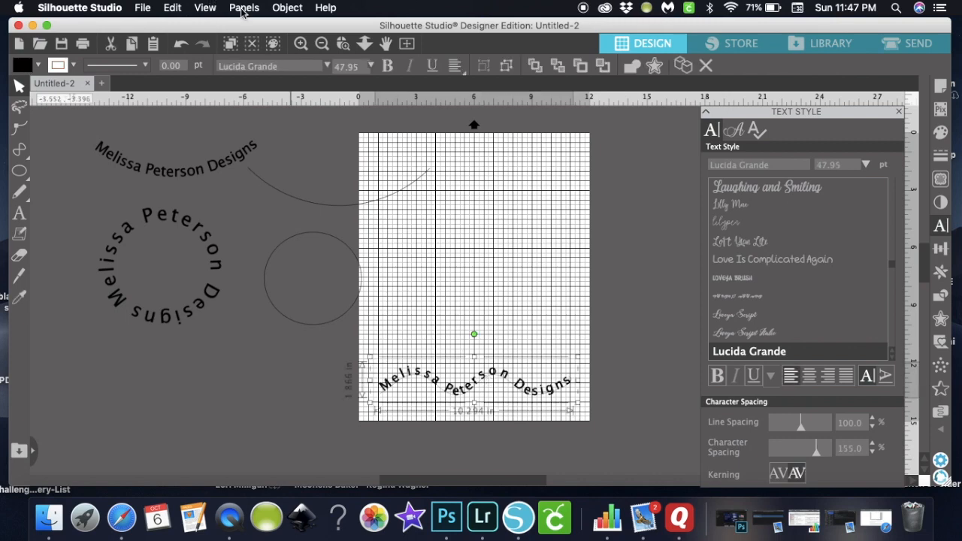
click(288, 7)
click(306, 127)
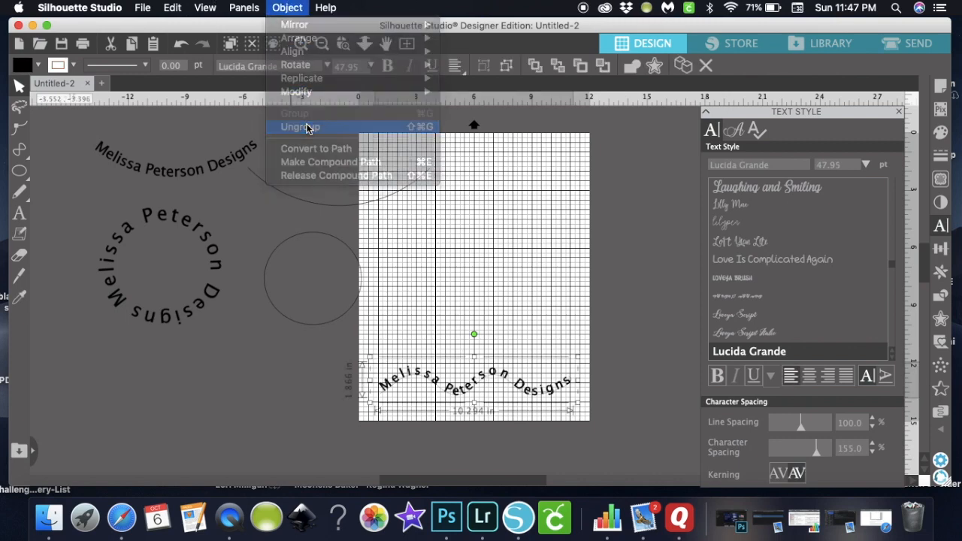
click(294, 12)
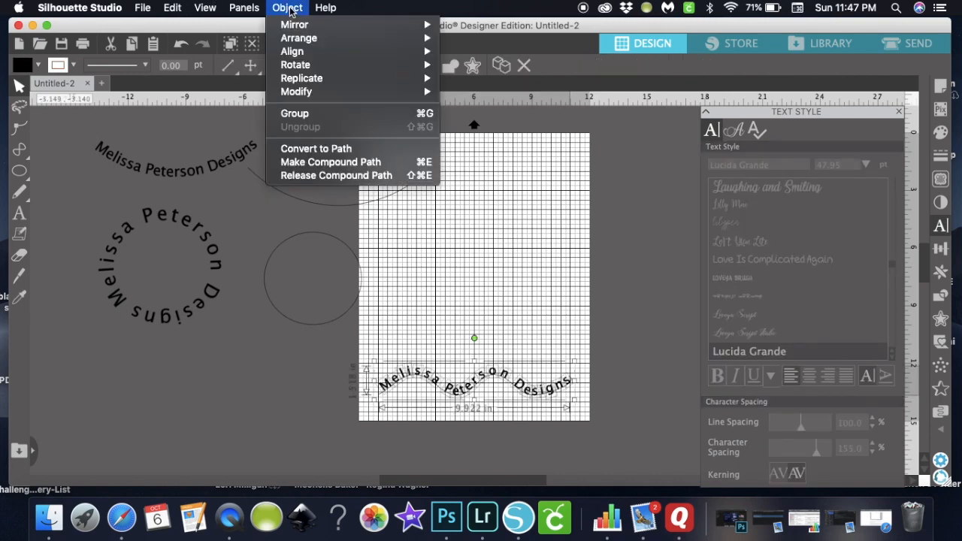
click(310, 112)
- Move the wavy text off the page left and shift the wave path slightly left
drag(509, 382, 266, 383)
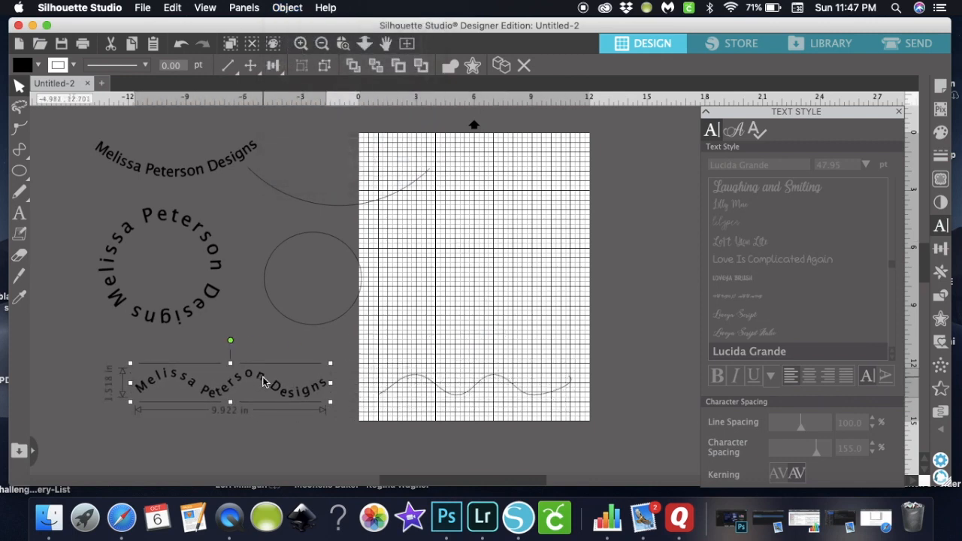
click(521, 389)
click(494, 380)
click(503, 340)
drag(504, 382, 474, 375)
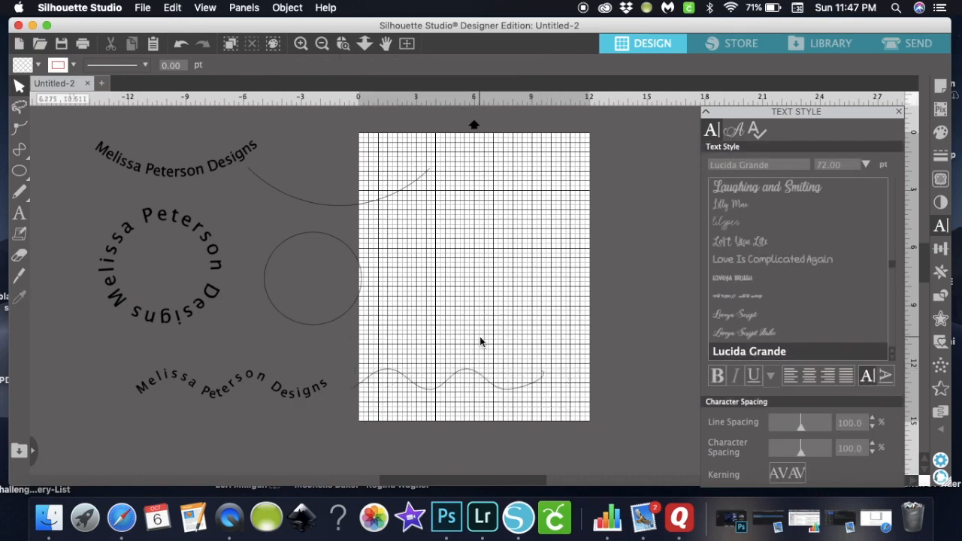